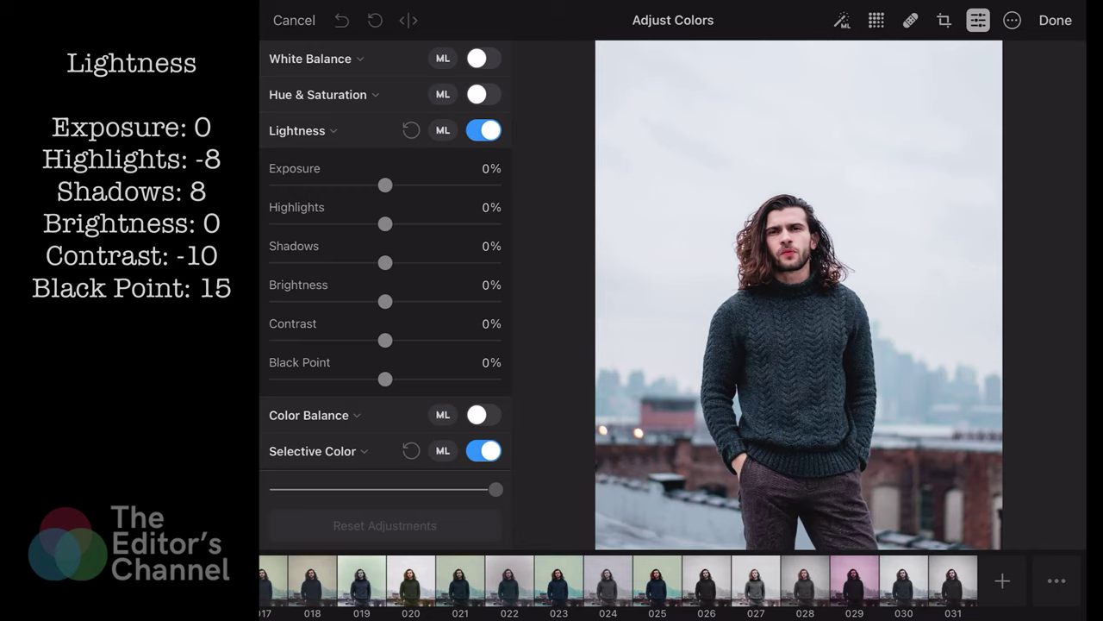
- Set Lightness to highlights -8%, shadows 8%, contrast -10% and black point 15%
drag(386, 223, 359, 223)
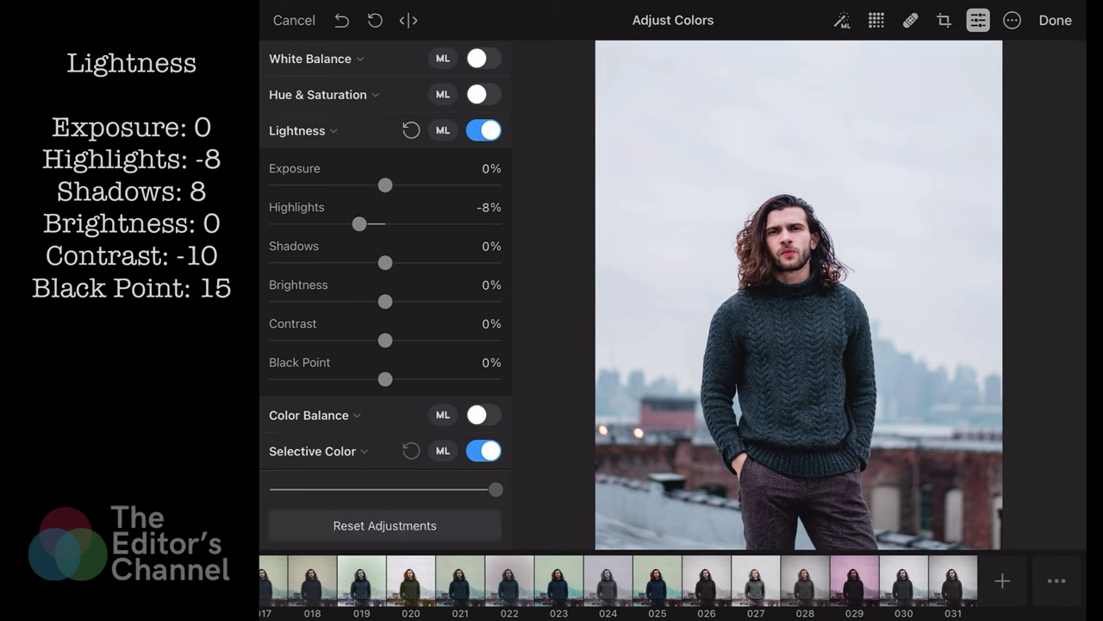
drag(385, 262, 412, 262)
drag(385, 339, 375, 339)
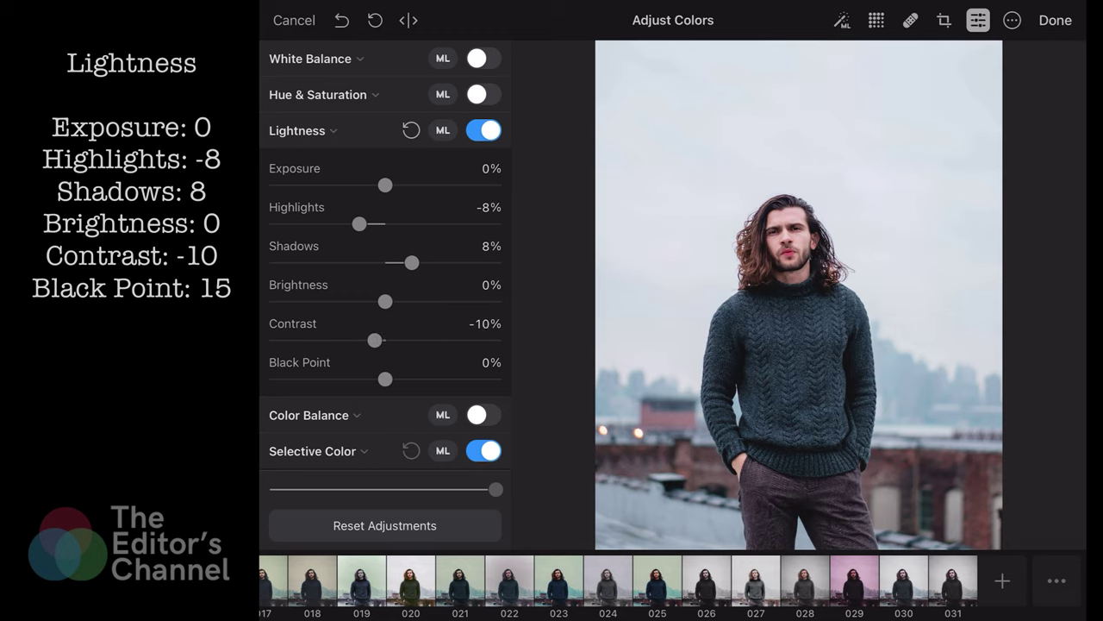
drag(386, 379, 402, 379)
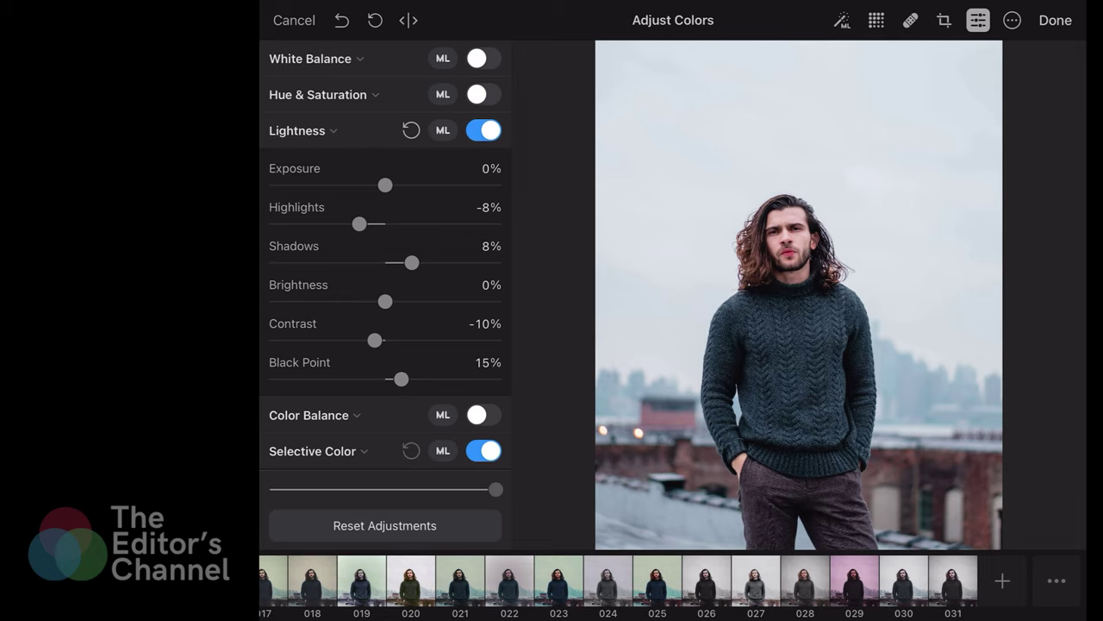
click(312, 450)
- Set the Selective Color reds to hue 25%, saturation 30%, brightness 40%
scroll(385, 259, down, 5)
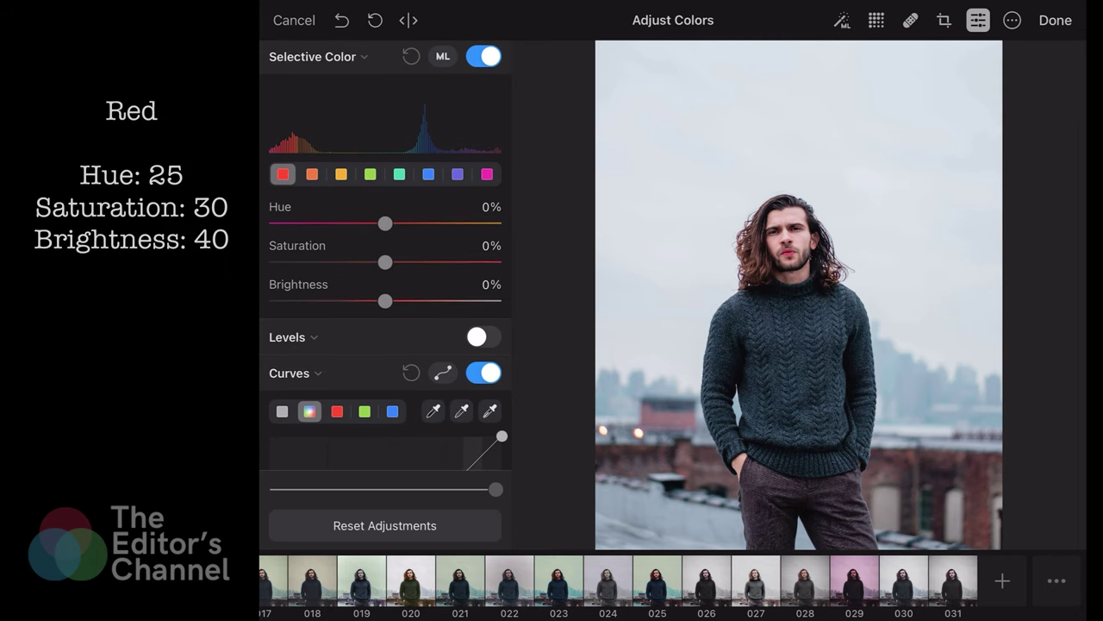
drag(385, 224, 435, 223)
drag(385, 262, 417, 262)
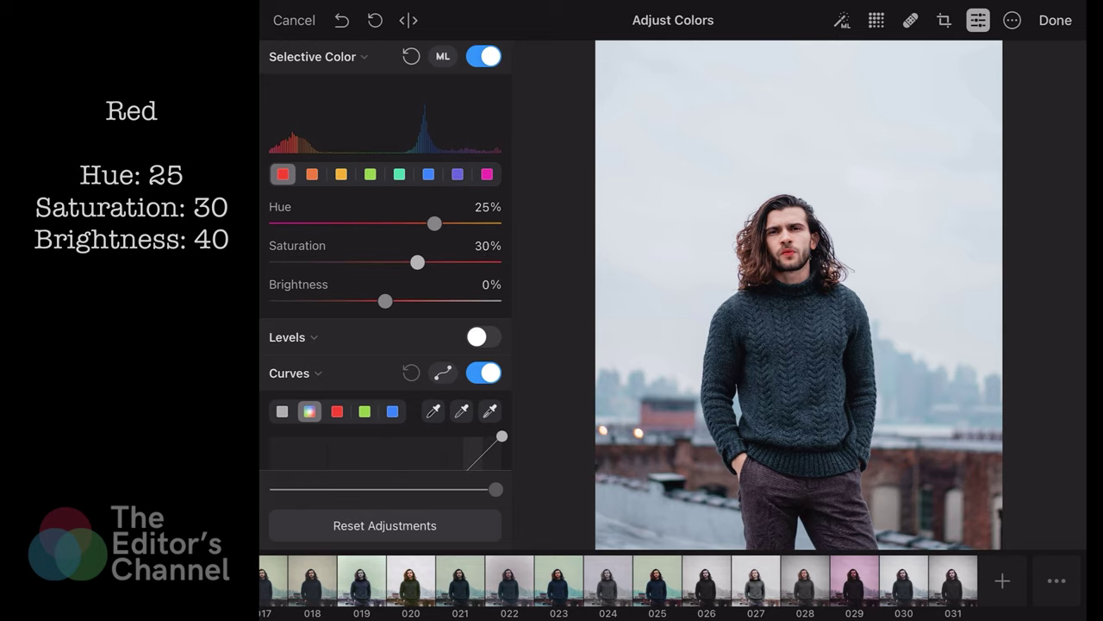
drag(385, 300, 429, 300)
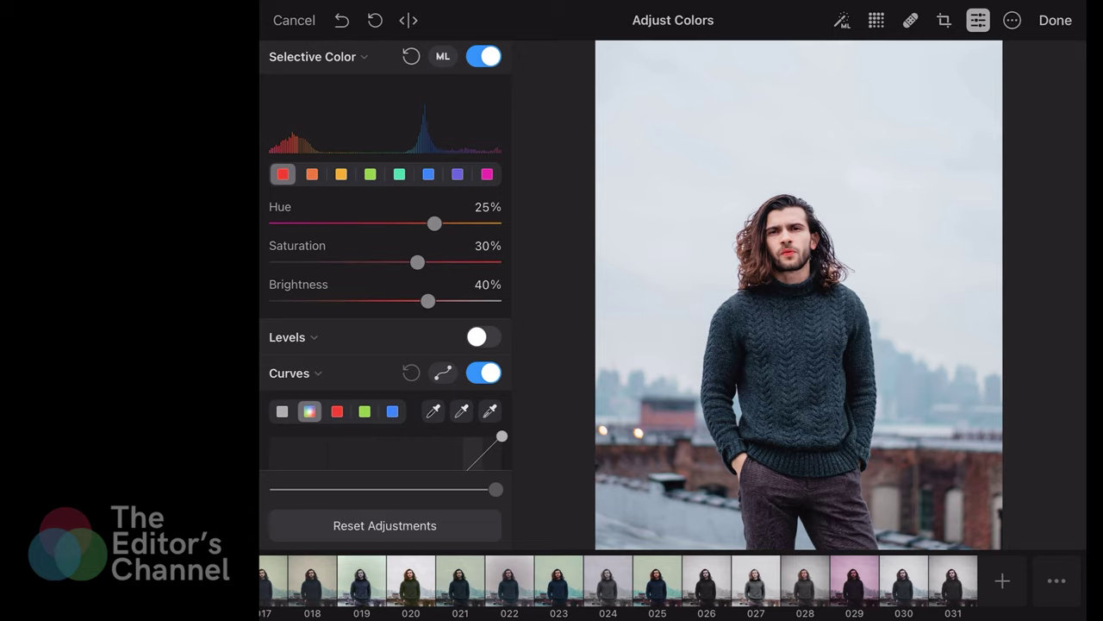
- Set the oranges to hue 5%, saturation 10%, brightness -10%
click(312, 173)
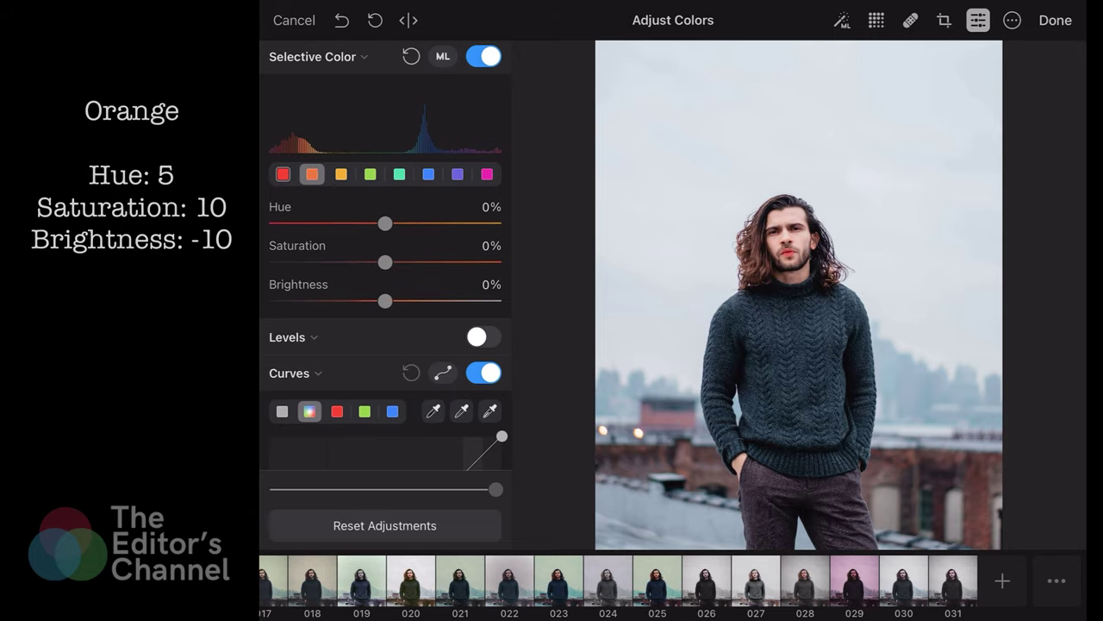
drag(385, 223, 405, 223)
drag(385, 262, 396, 262)
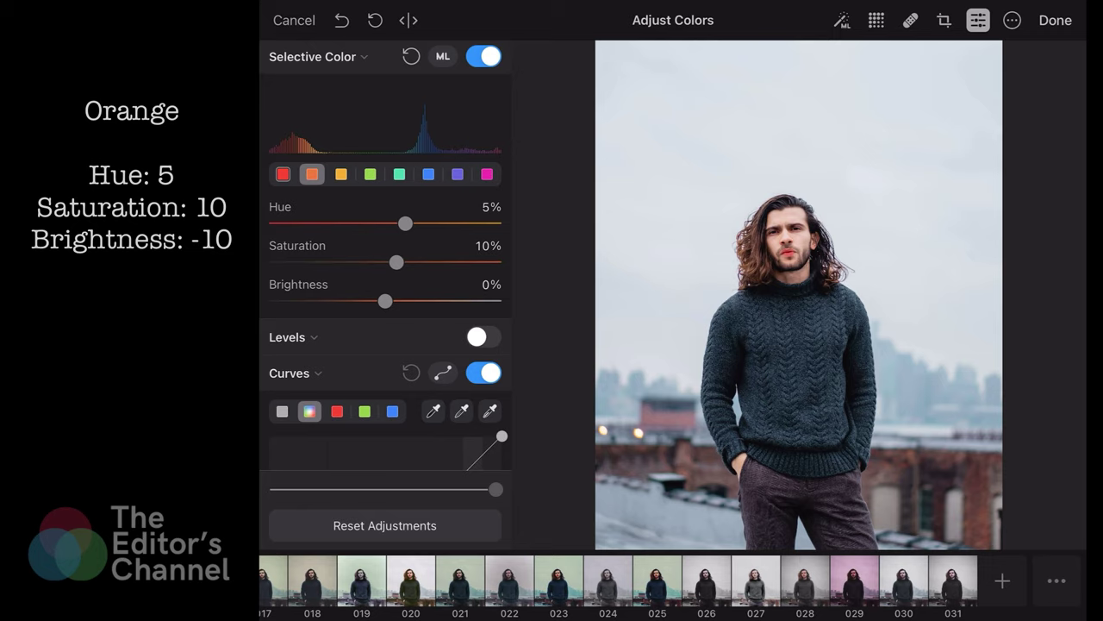
drag(385, 301, 374, 301)
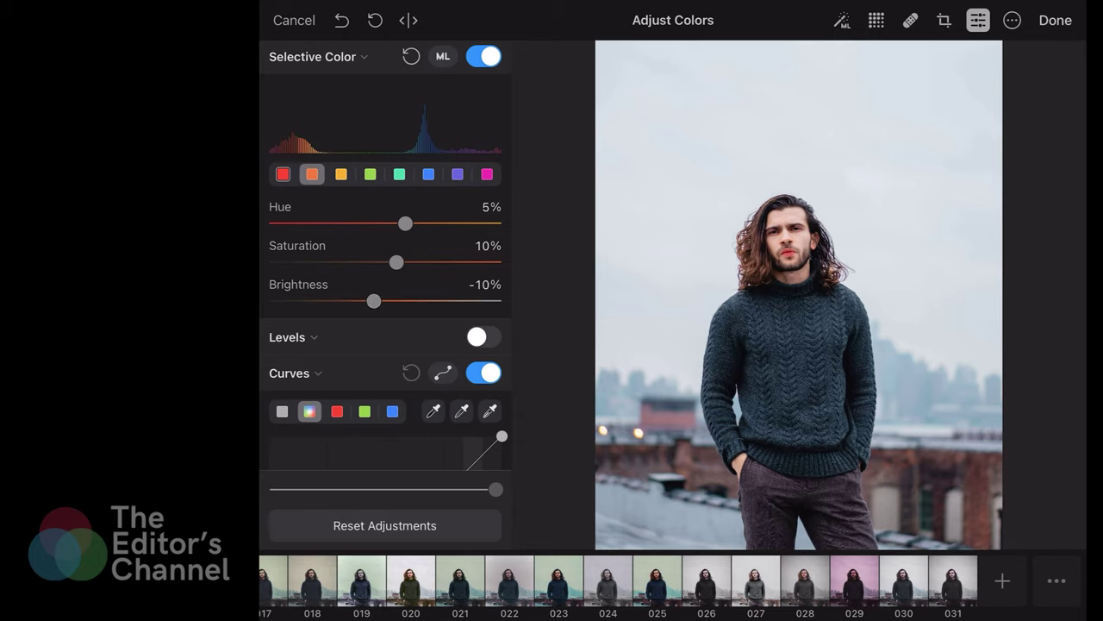
- Set the yellows to hue -40% and saturation 70%
click(341, 174)
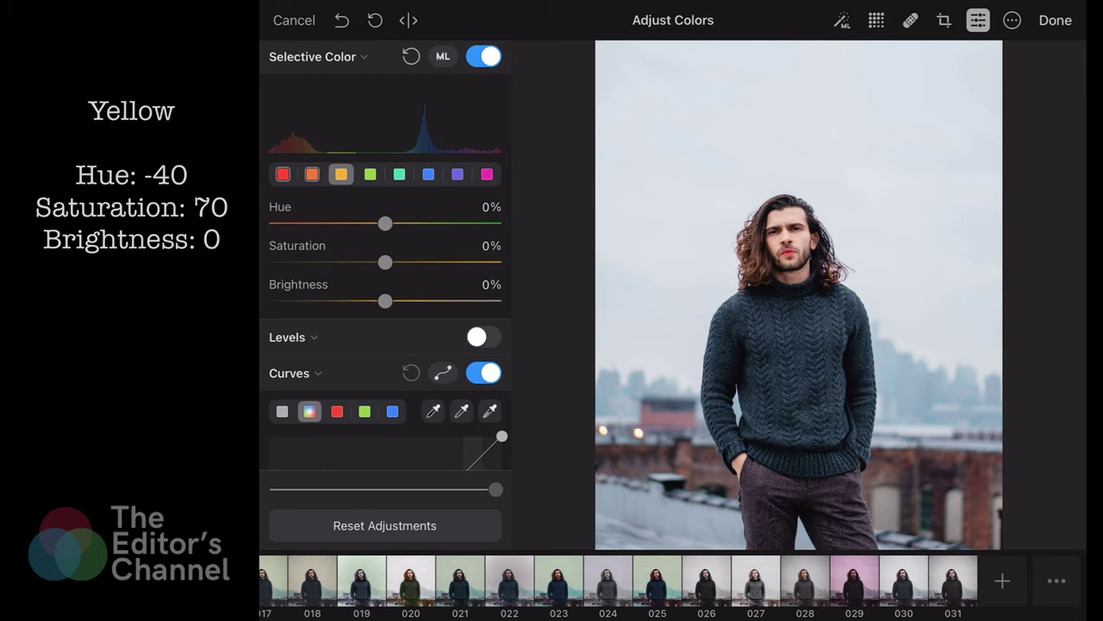
drag(385, 224, 321, 223)
drag(385, 262, 462, 262)
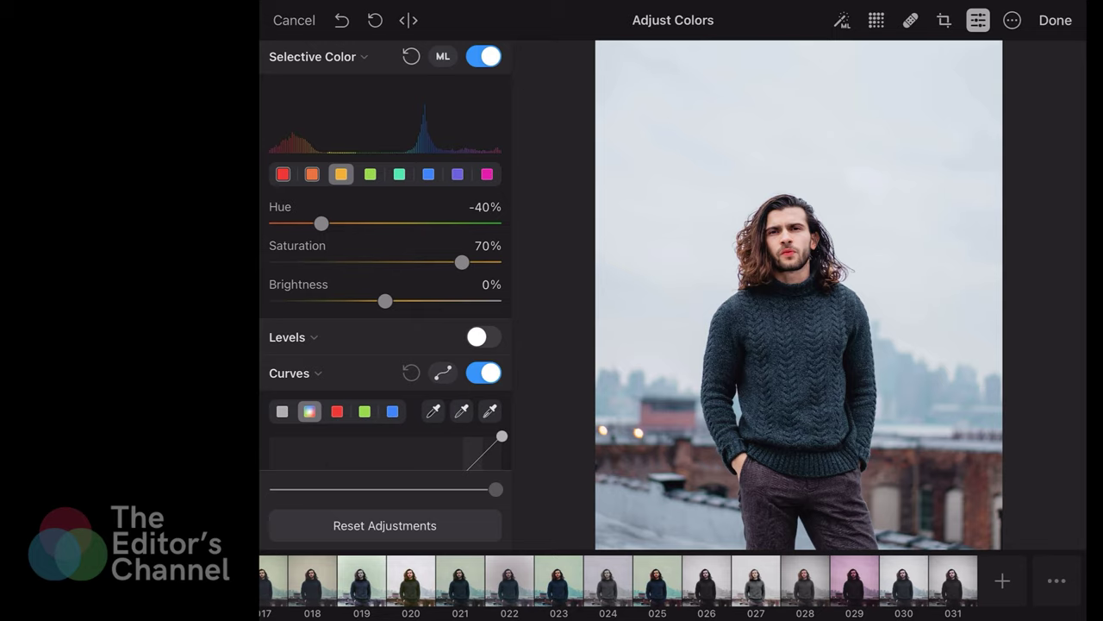
- Set the greens to hue 20%, saturation -45%, brightness 15%
click(370, 174)
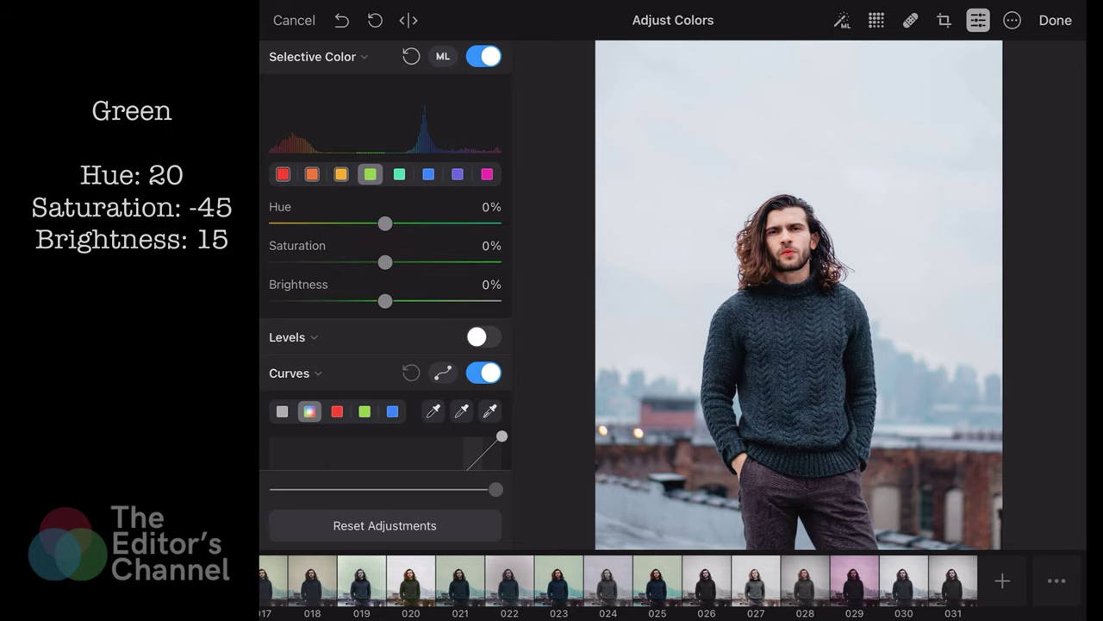
drag(386, 224, 428, 223)
drag(386, 262, 335, 262)
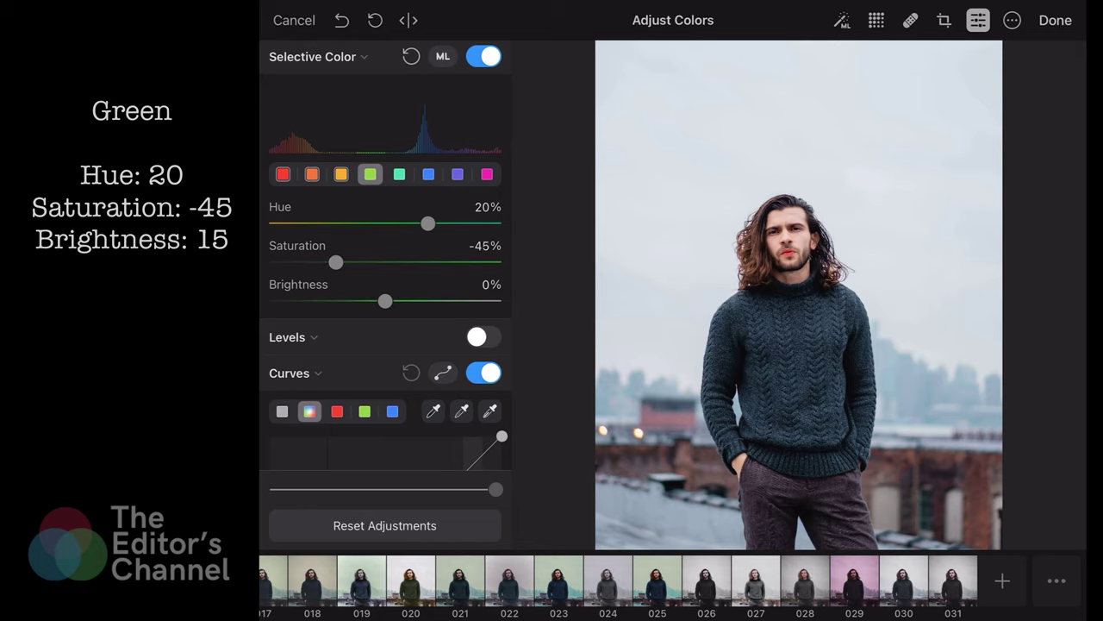
drag(385, 300, 402, 300)
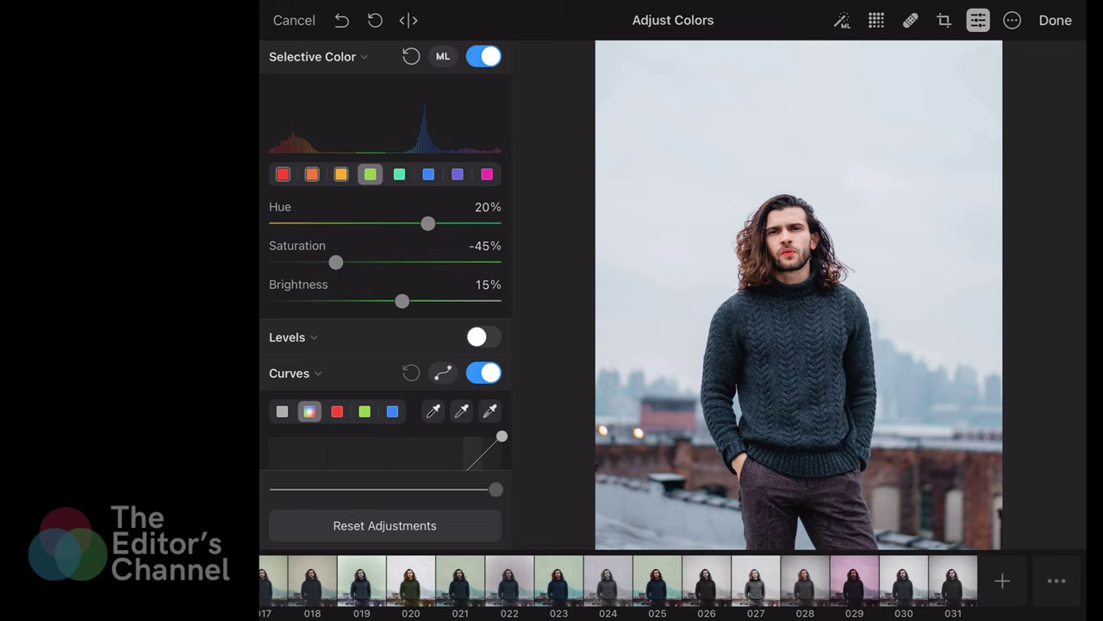
- Set the aquas to hue 15%, saturation 100%, brightness 5%
click(399, 174)
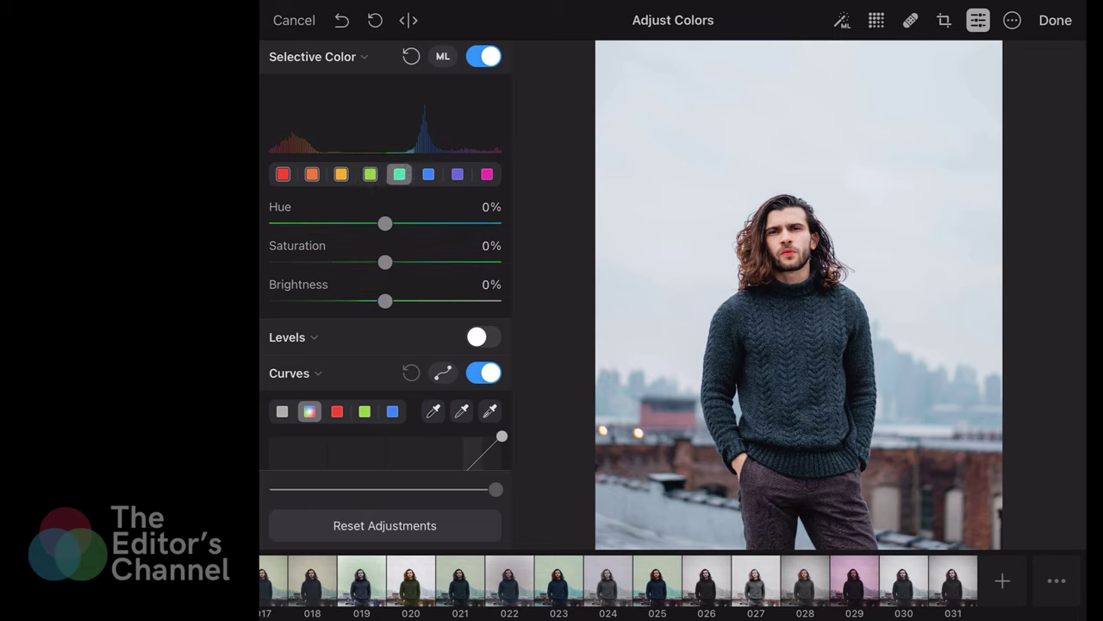
drag(385, 223, 423, 223)
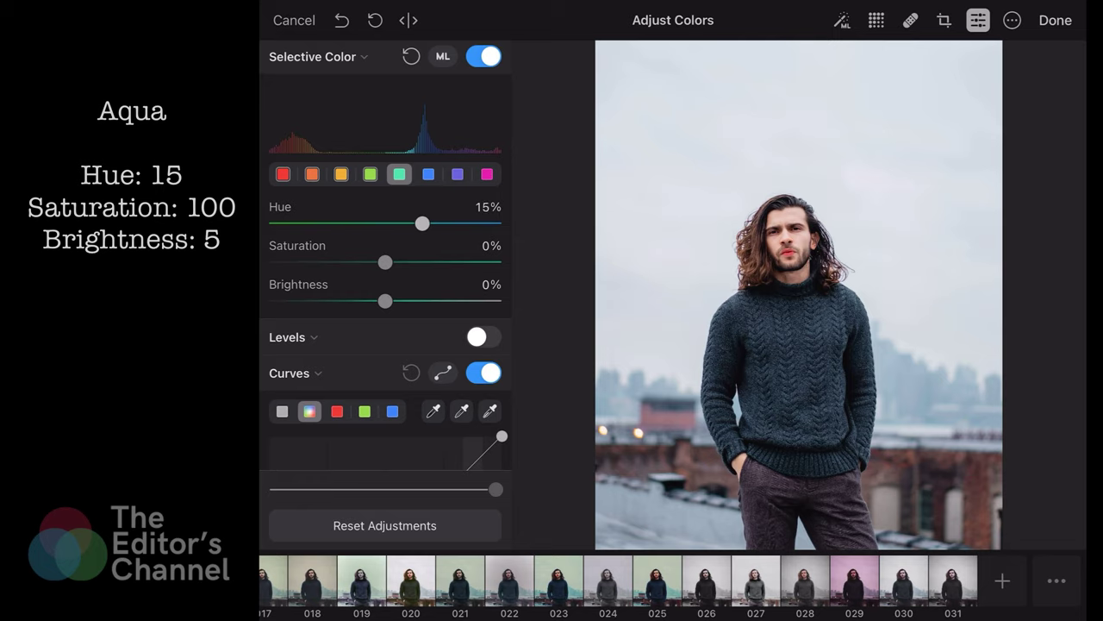
drag(385, 262, 494, 262)
drag(386, 300, 390, 301)
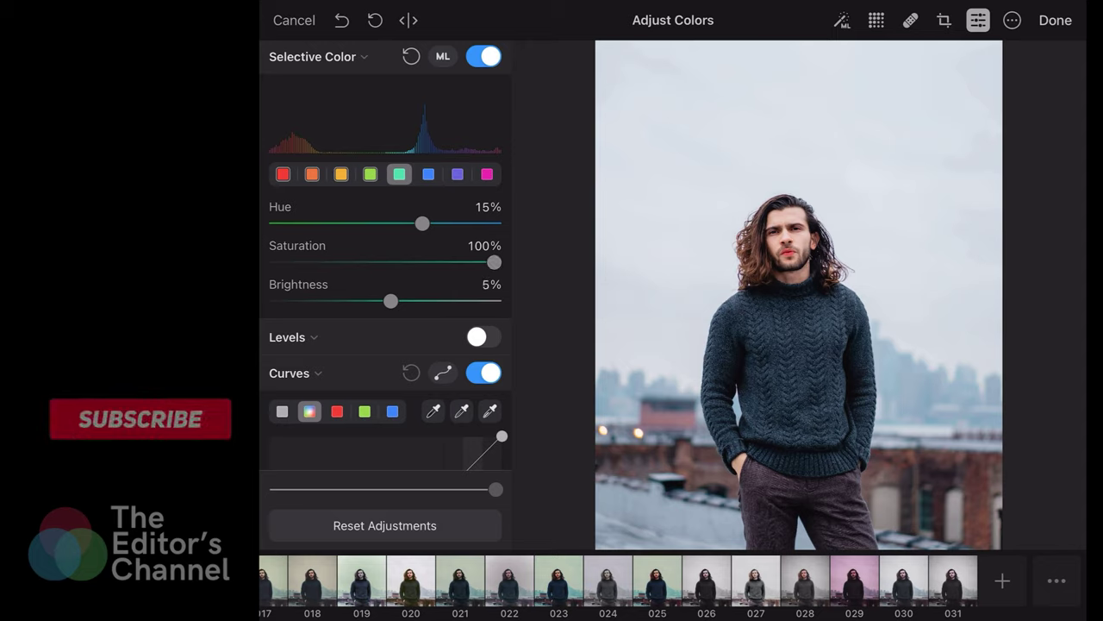
click(429, 174)
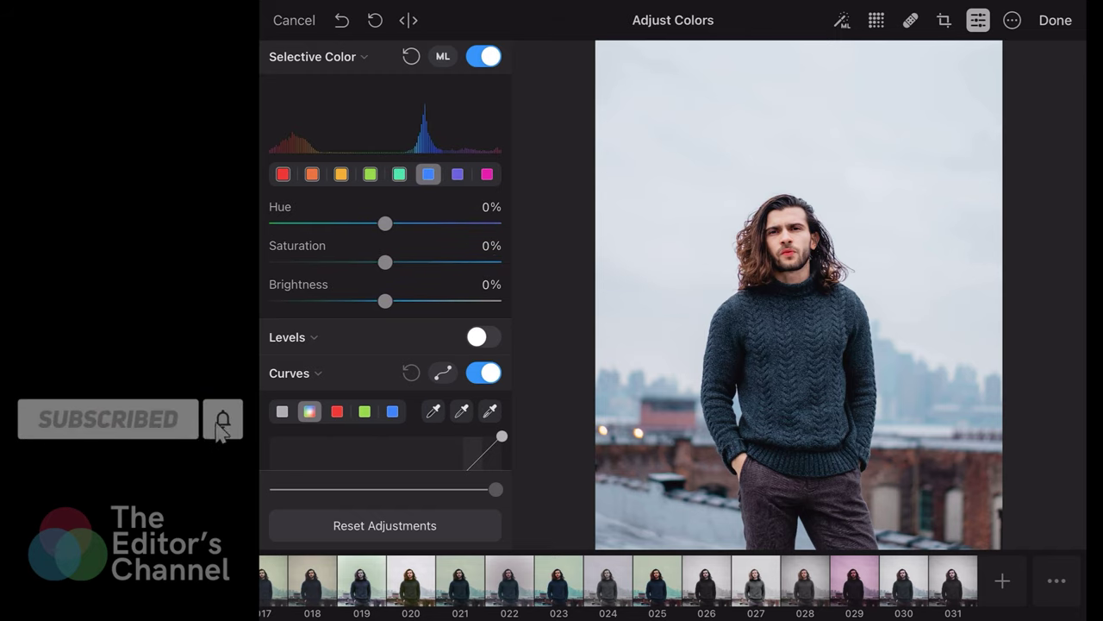
- Set the blues to hue -5%, saturation 25%, brightness 20%
drag(386, 223, 367, 223)
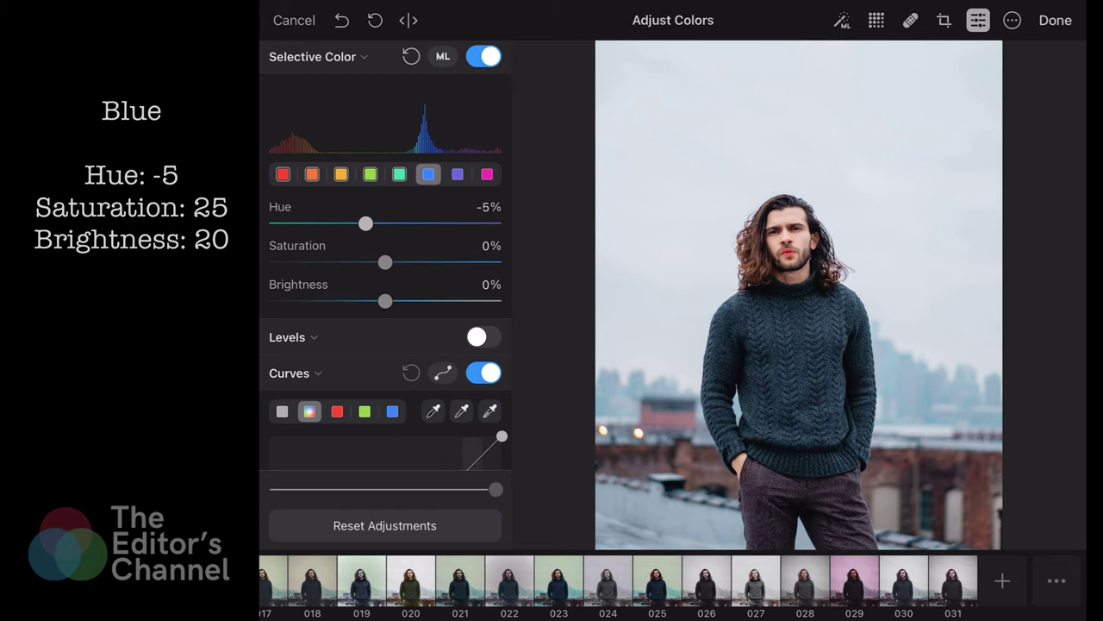
drag(386, 262, 413, 262)
drag(386, 301, 407, 300)
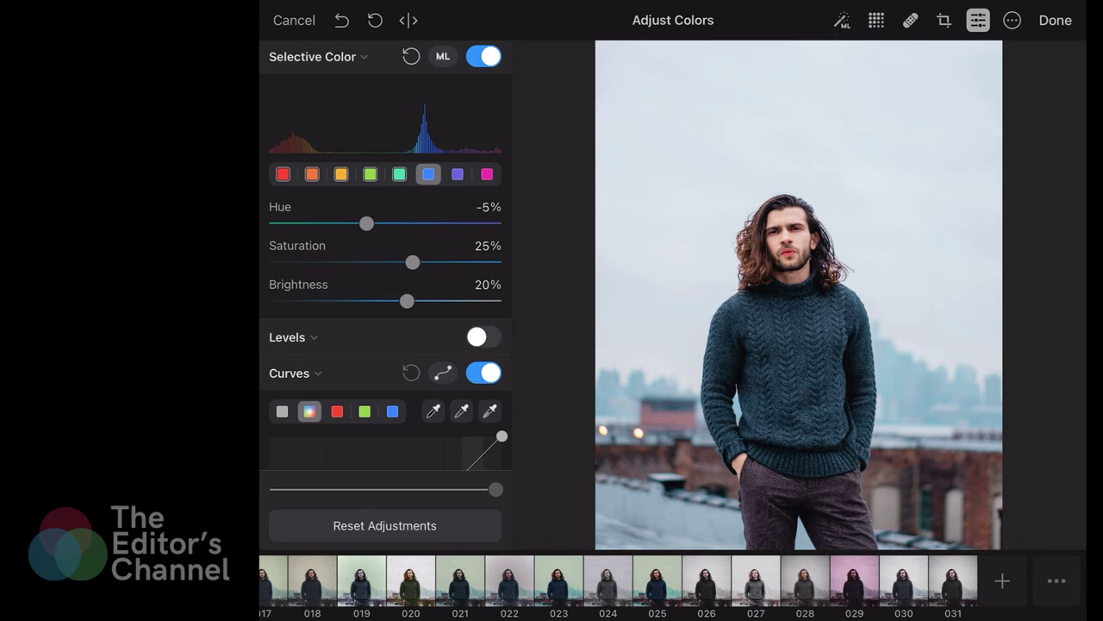
- Set the purples to hue -25%, saturation -20%, brightness 30%
click(457, 174)
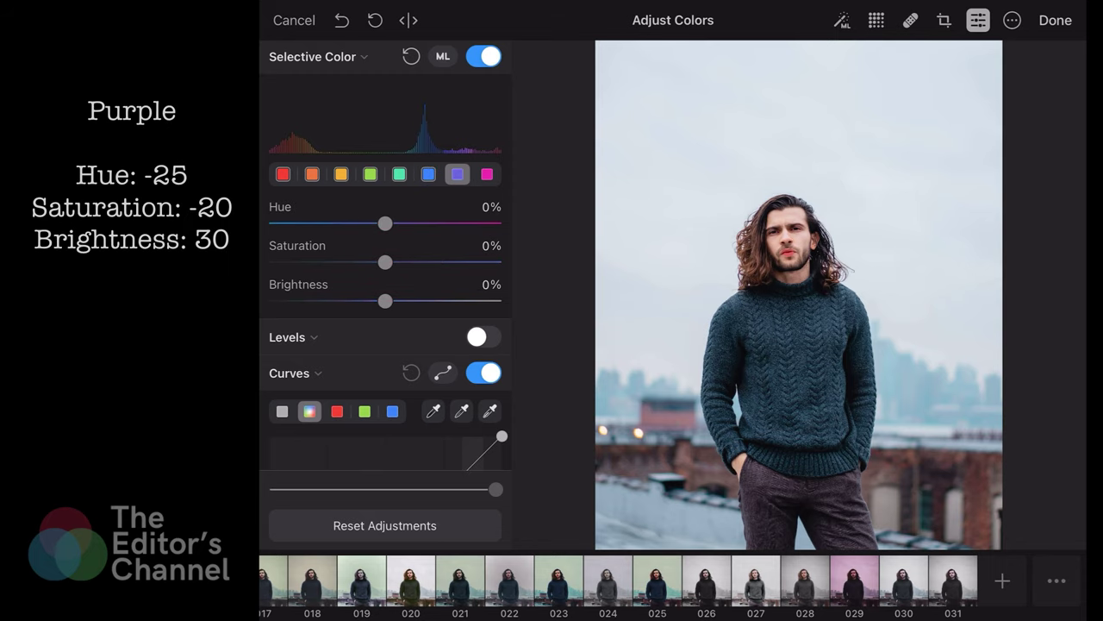
drag(385, 223, 335, 223)
drag(386, 262, 363, 262)
drag(394, 301, 417, 301)
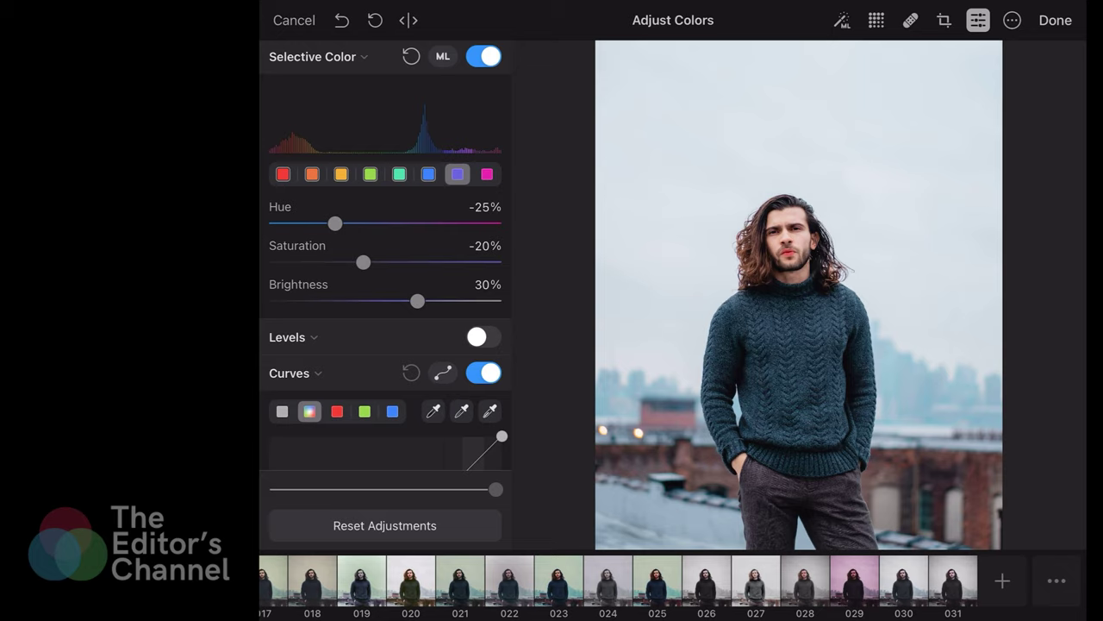
- Set the magentas to hue 25%, saturation -30%, brightness 5%
click(487, 174)
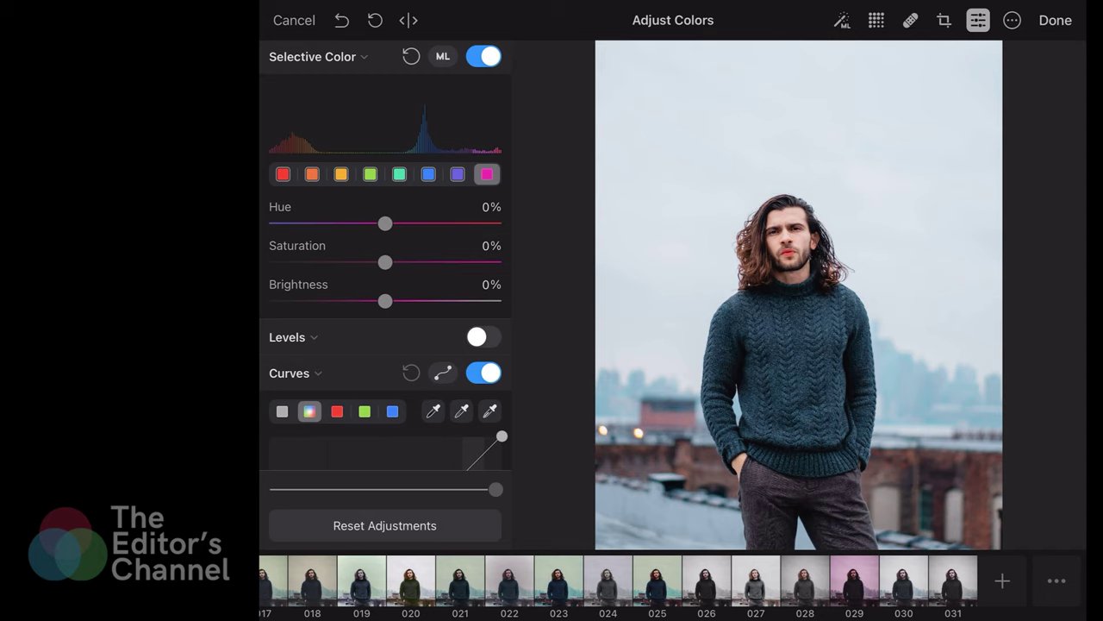
drag(386, 223, 434, 224)
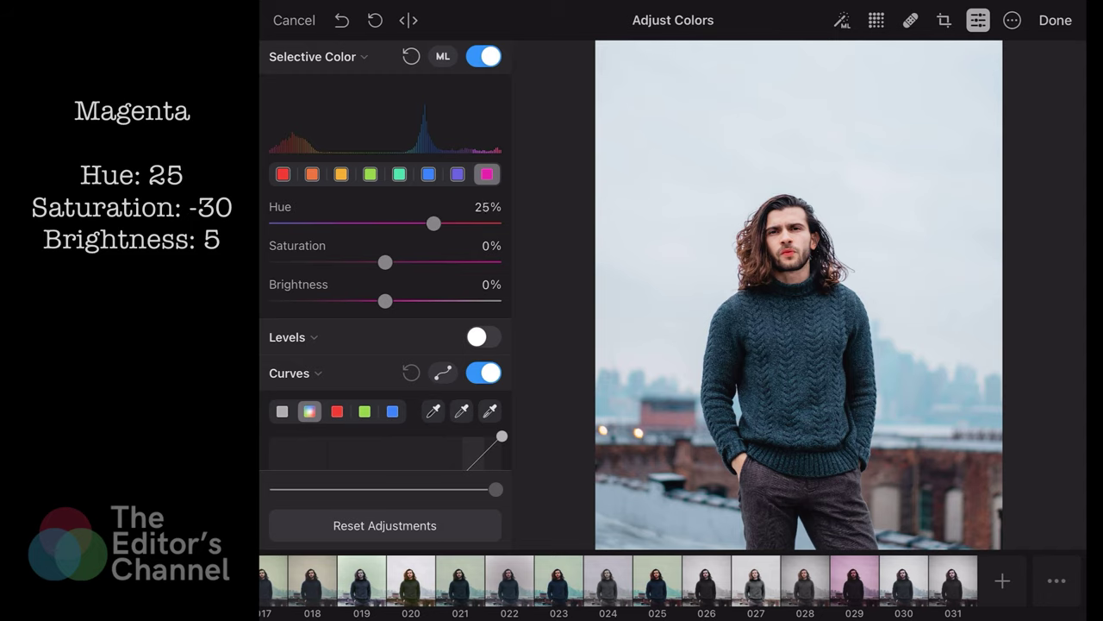
drag(386, 262, 352, 262)
drag(385, 301, 392, 301)
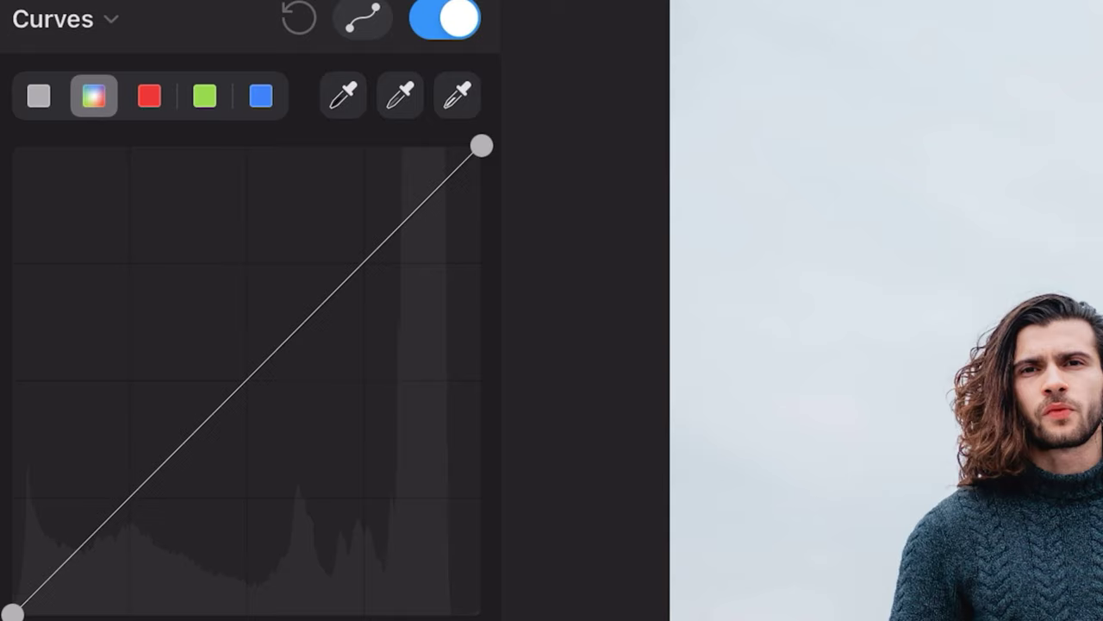
- Shape the RGB curve into a gentle S with lifted black point and lowered white point
drag(13, 612, 13, 573)
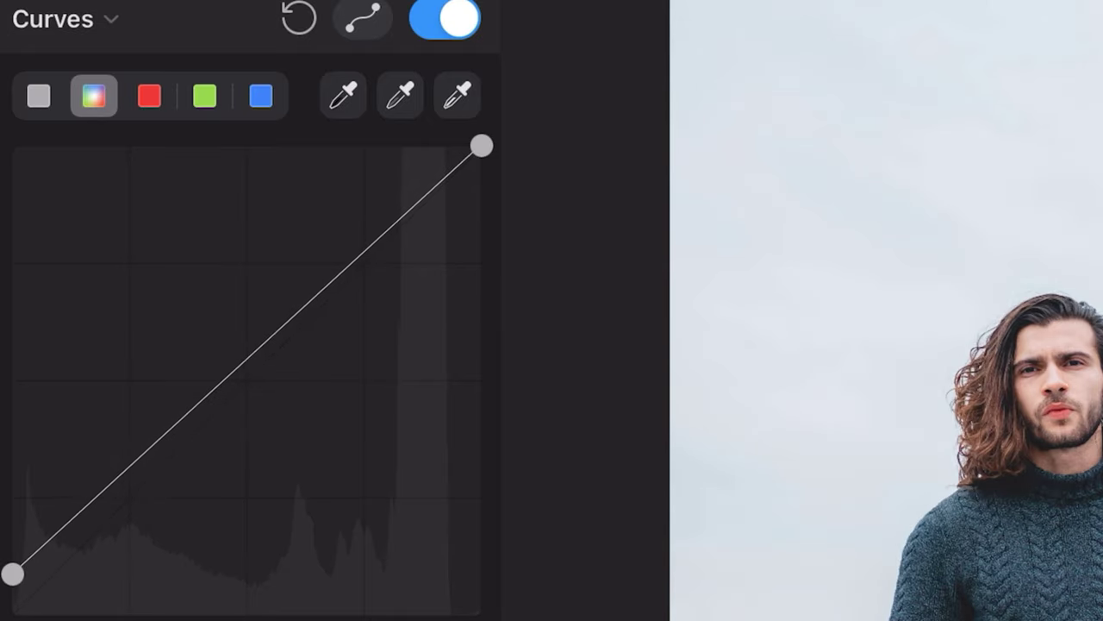
drag(129, 467, 129, 521)
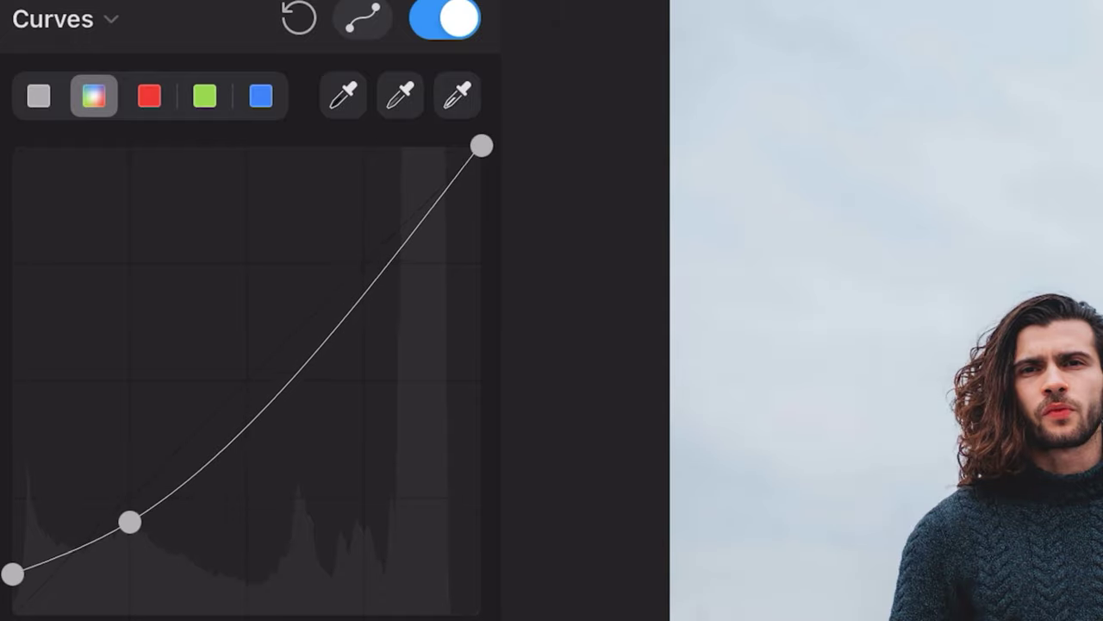
drag(129, 522, 131, 527)
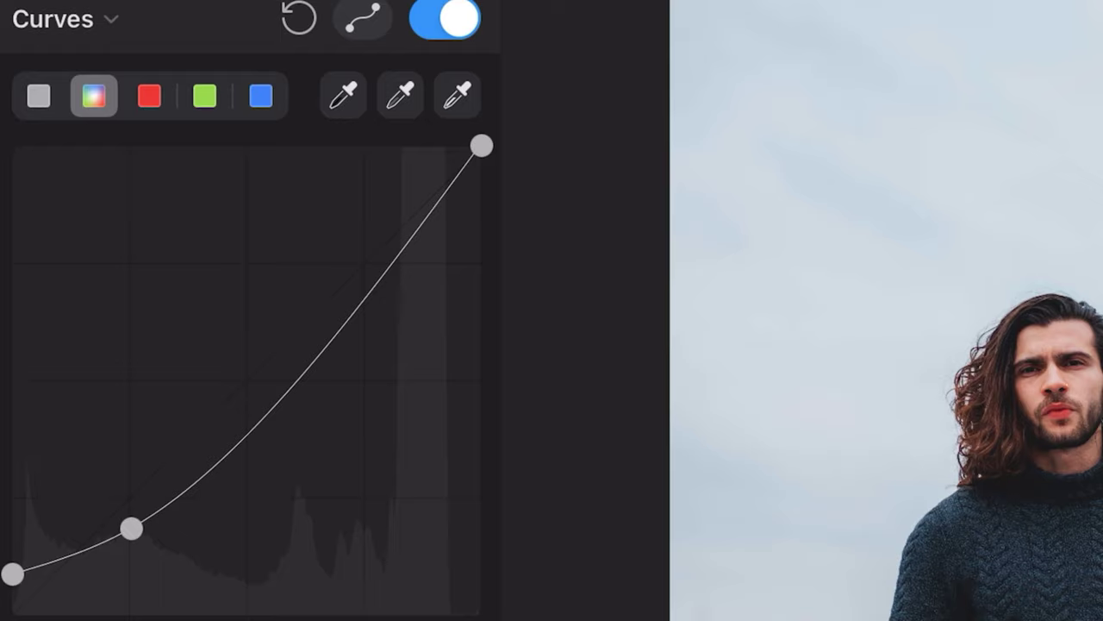
drag(330, 340, 332, 322)
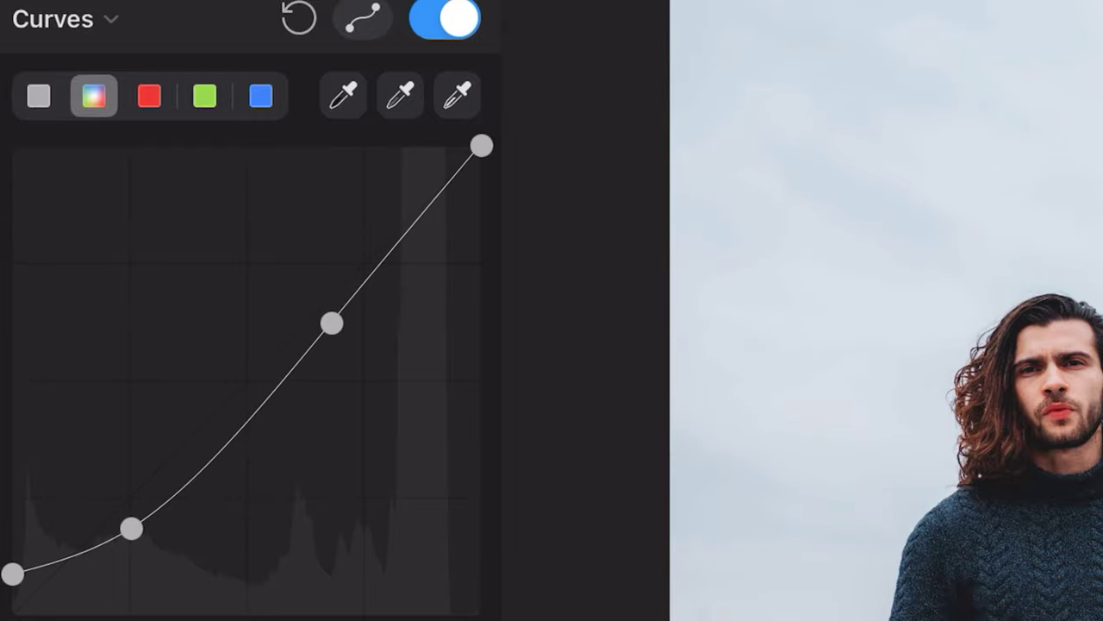
drag(481, 145, 481, 209)
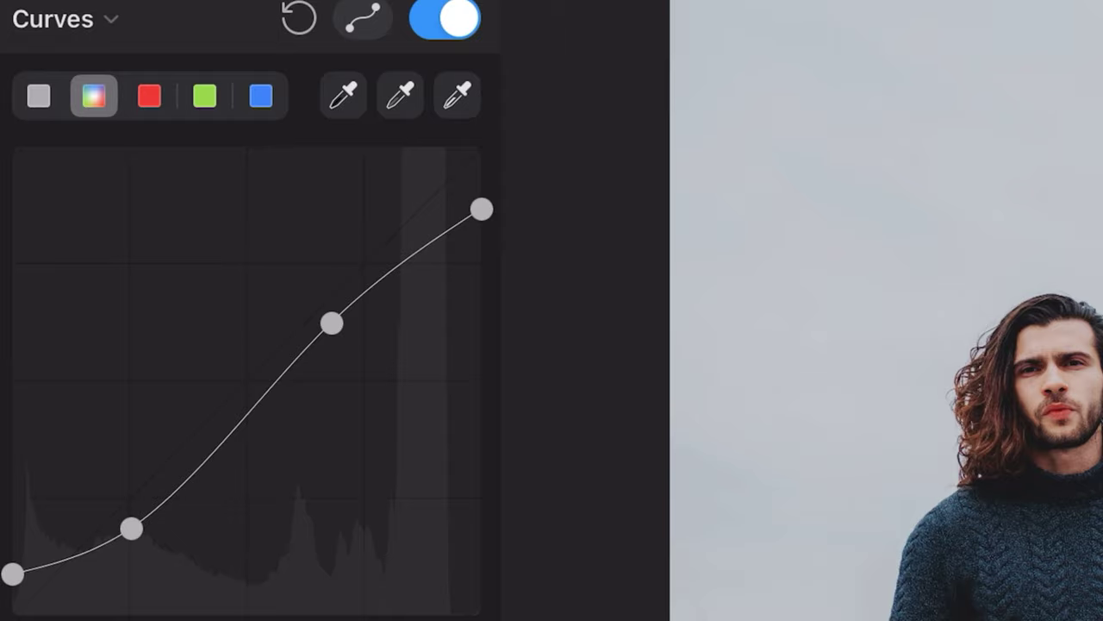
drag(332, 322, 335, 335)
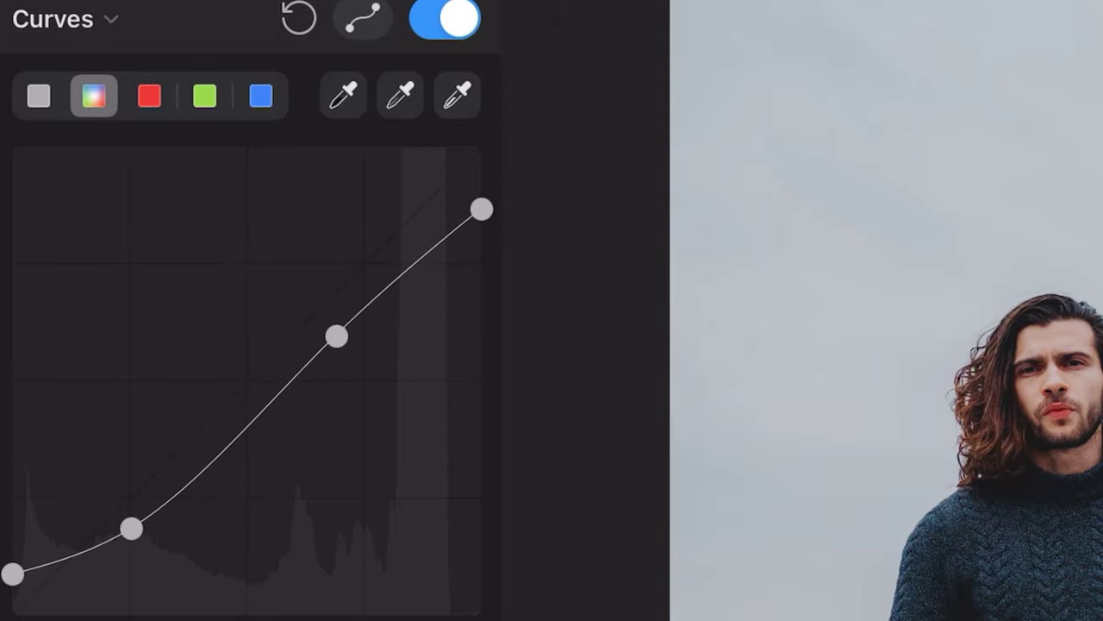
drag(481, 209, 481, 196)
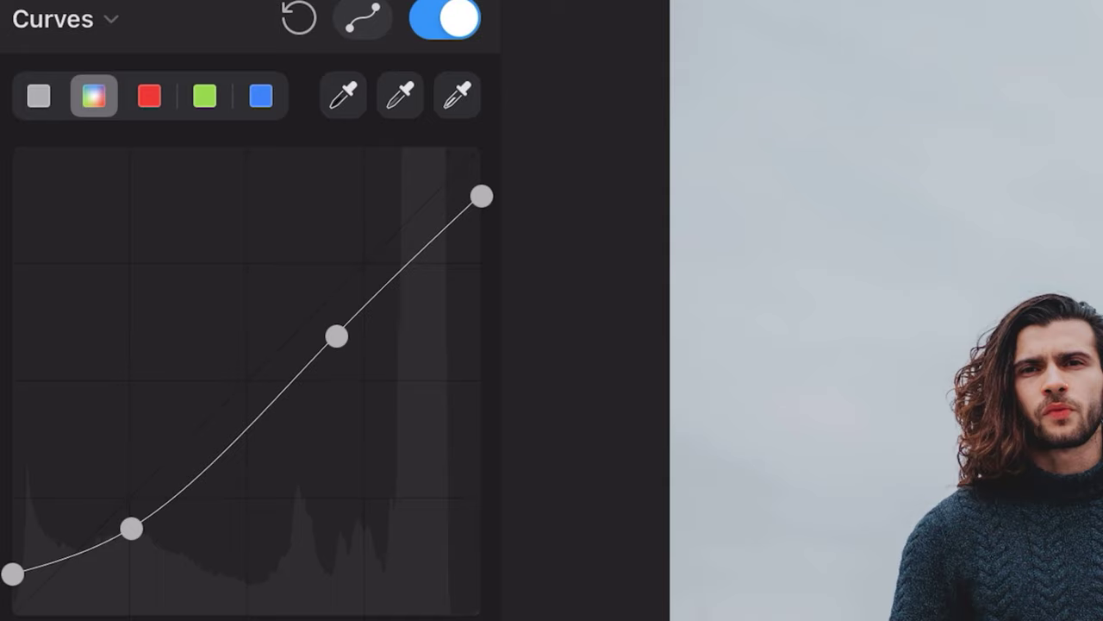
- Bend the red channel curve into an S-curve with lowered highlights
click(149, 95)
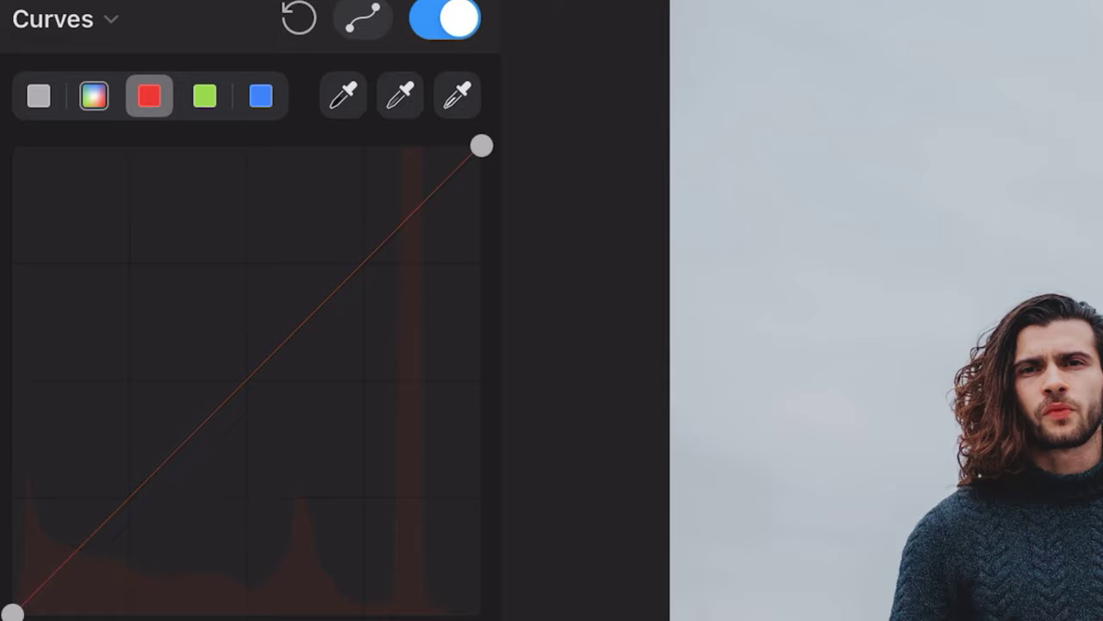
drag(123, 501, 129, 539)
drag(245, 412, 245, 420)
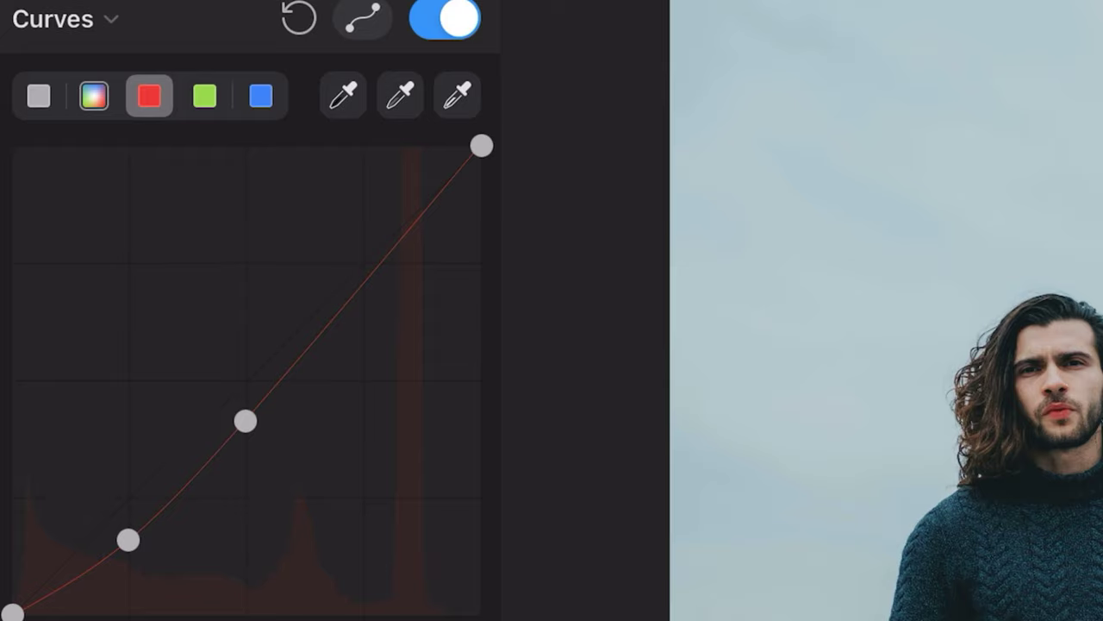
drag(361, 285, 361, 268)
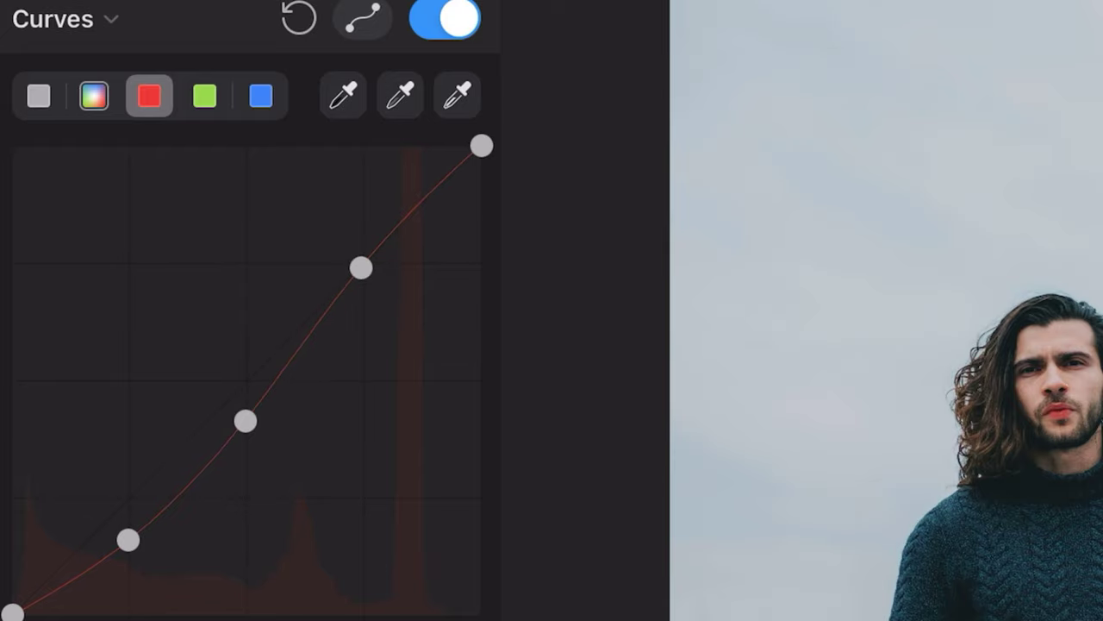
drag(481, 145, 481, 183)
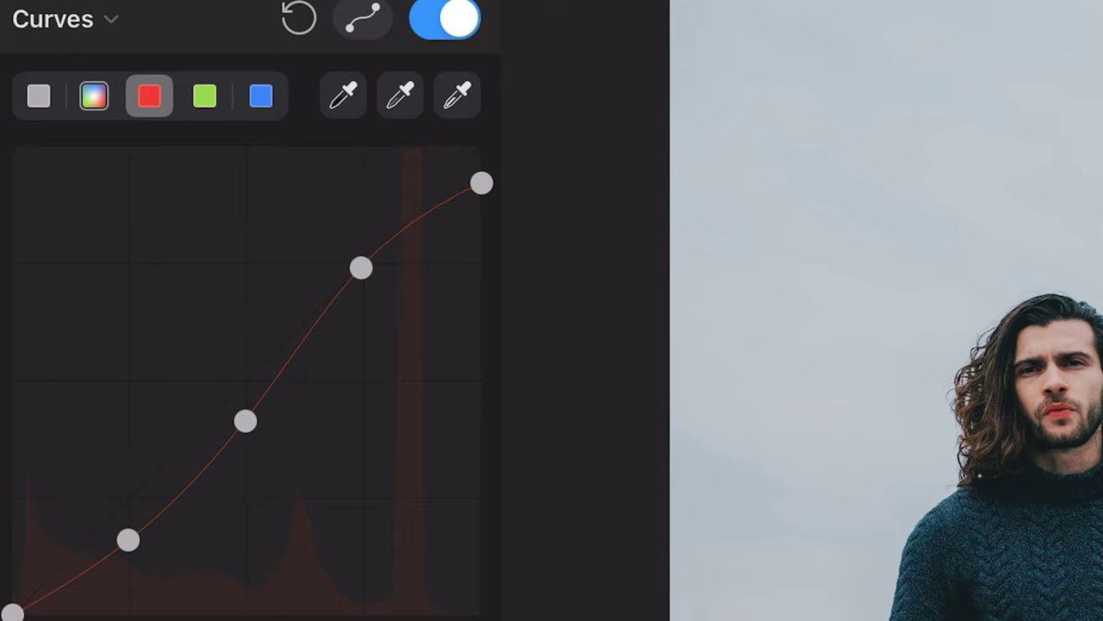
drag(128, 539, 131, 535)
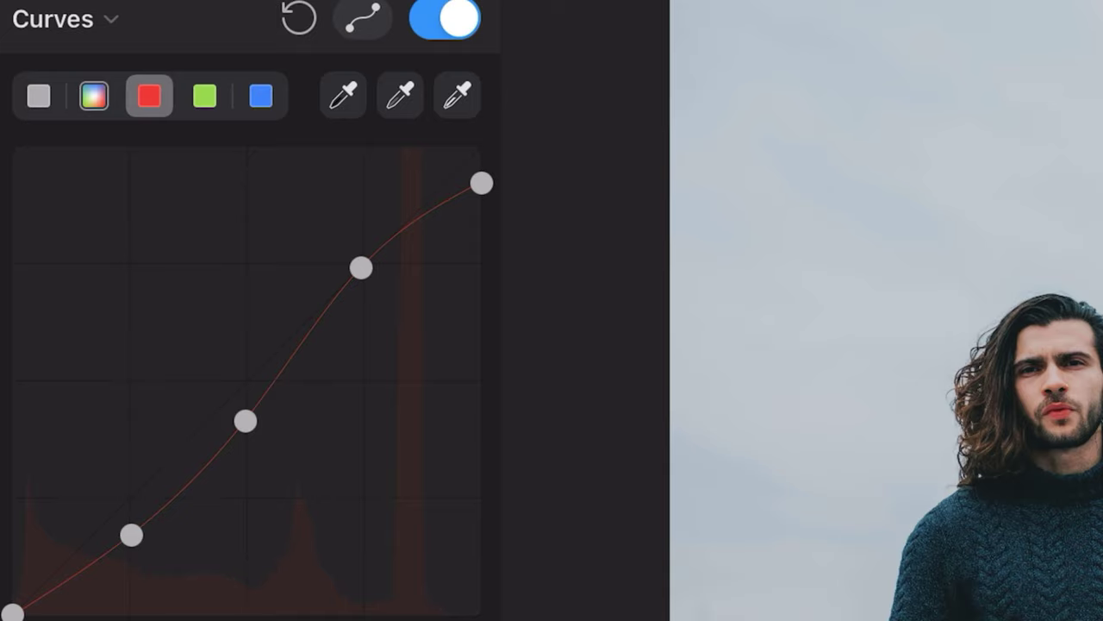
- Bend the green channel curve into an S-curve with a slightly lowered white point
click(205, 96)
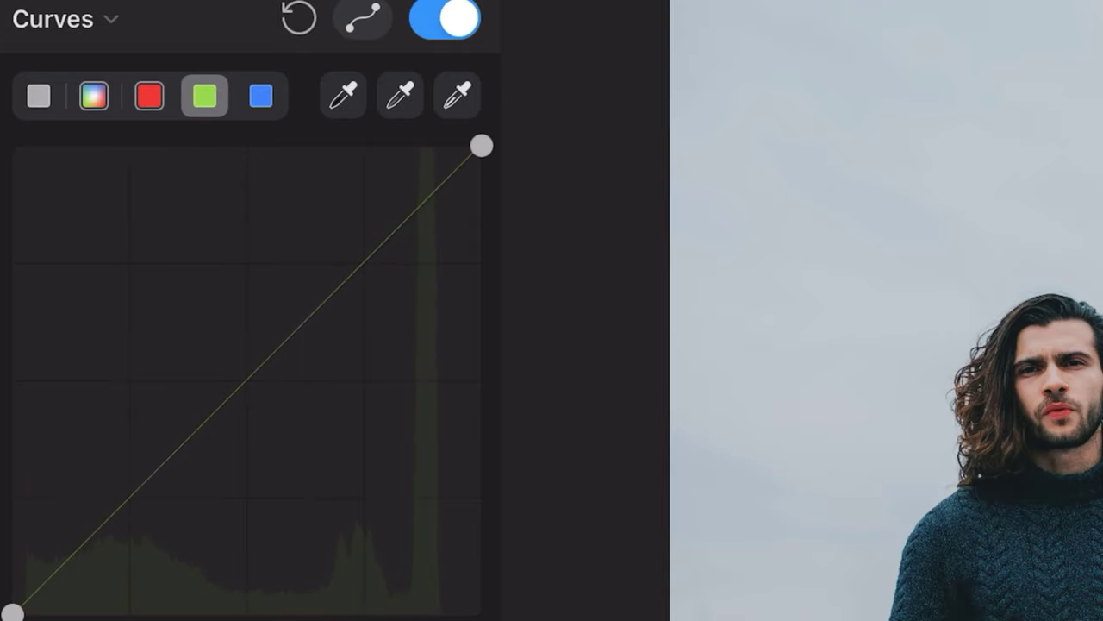
drag(127, 497, 127, 528)
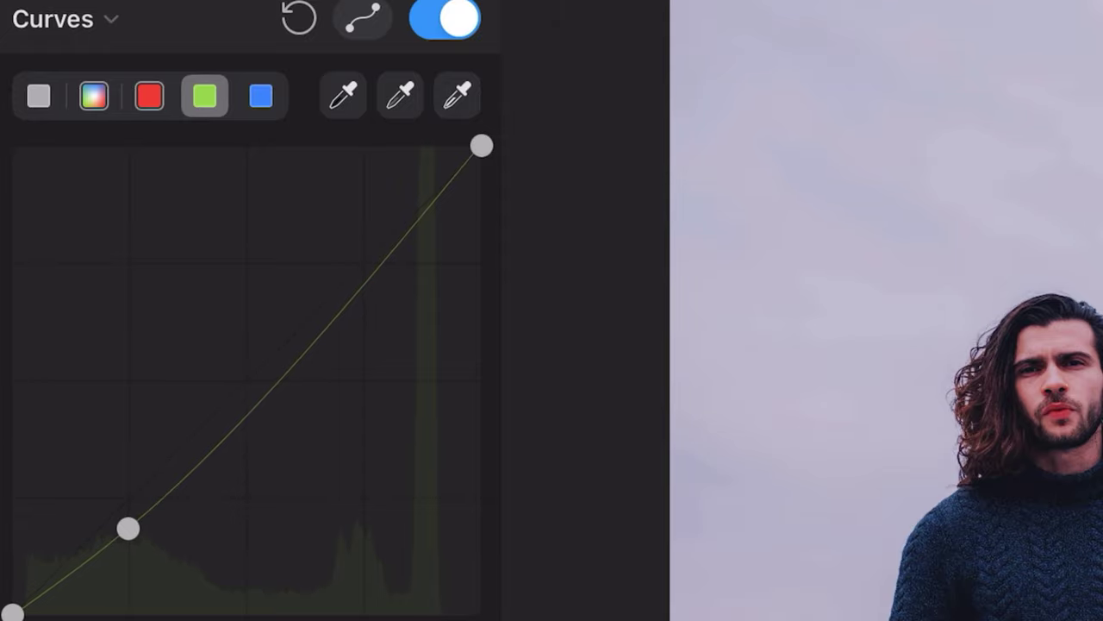
drag(246, 407, 247, 404)
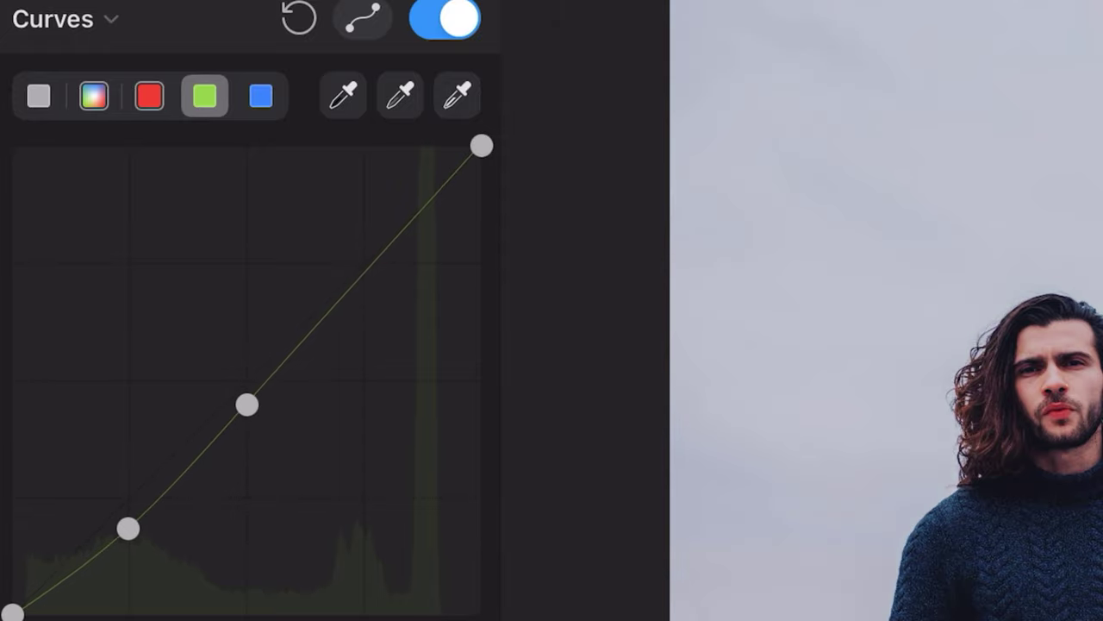
drag(364, 275, 363, 264)
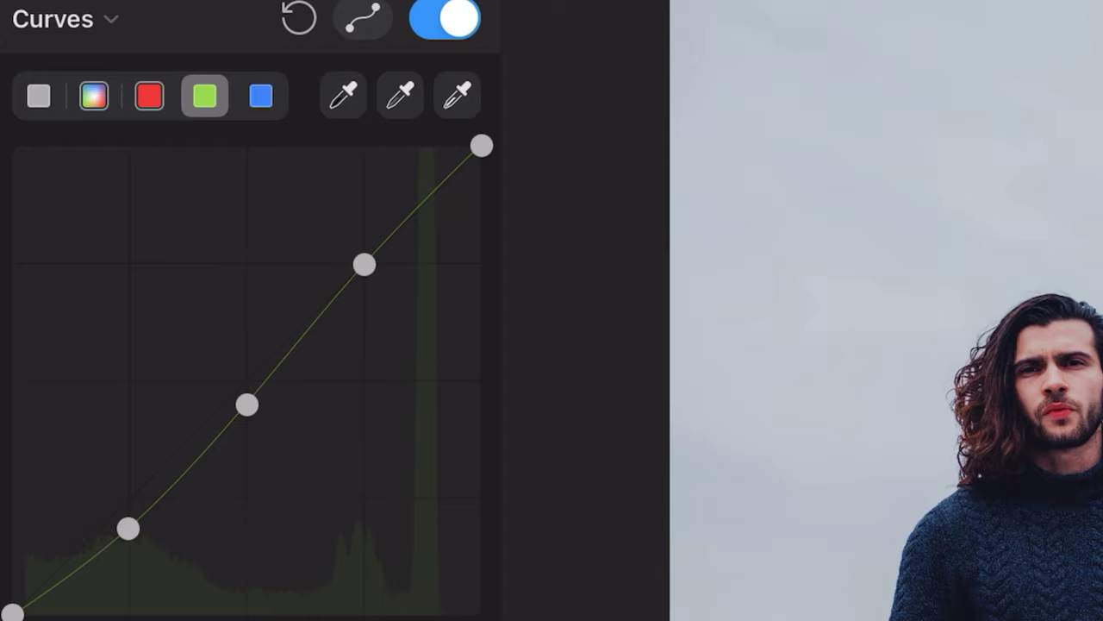
drag(481, 146, 481, 171)
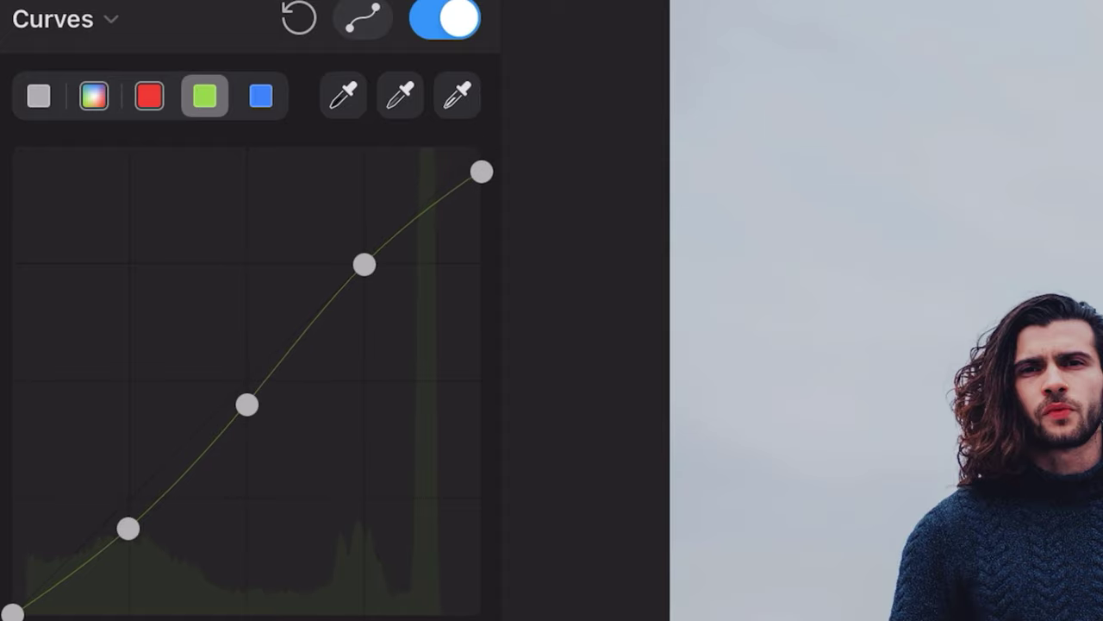
- Shape the blue channel curve with three refined points and a strongly lowered white point
click(260, 96)
drag(118, 507, 132, 520)
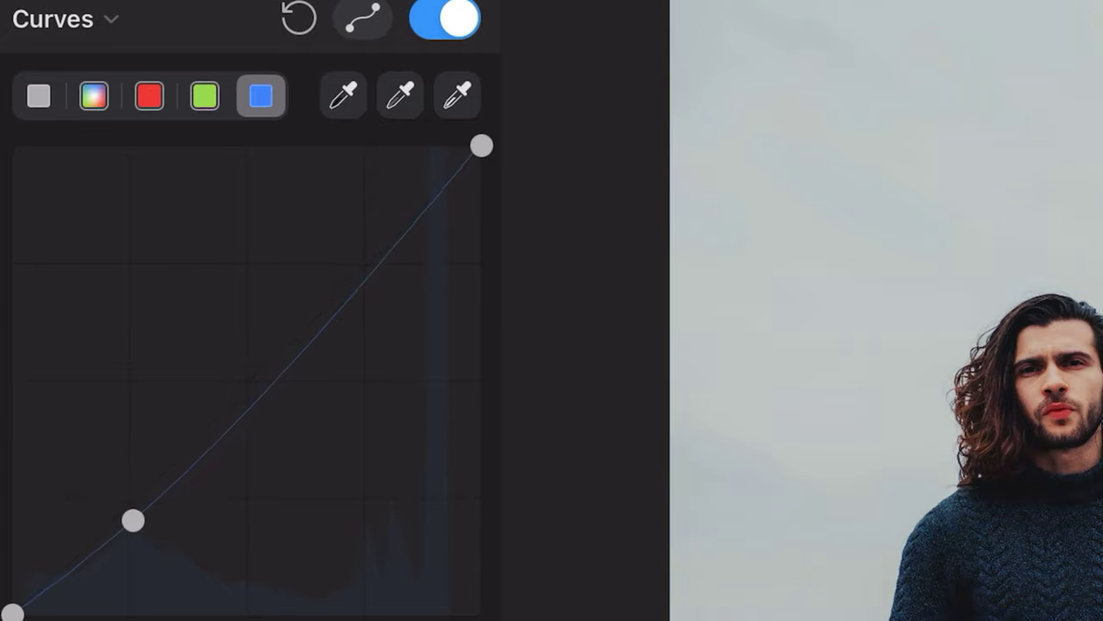
drag(241, 414, 244, 415)
drag(357, 289, 361, 296)
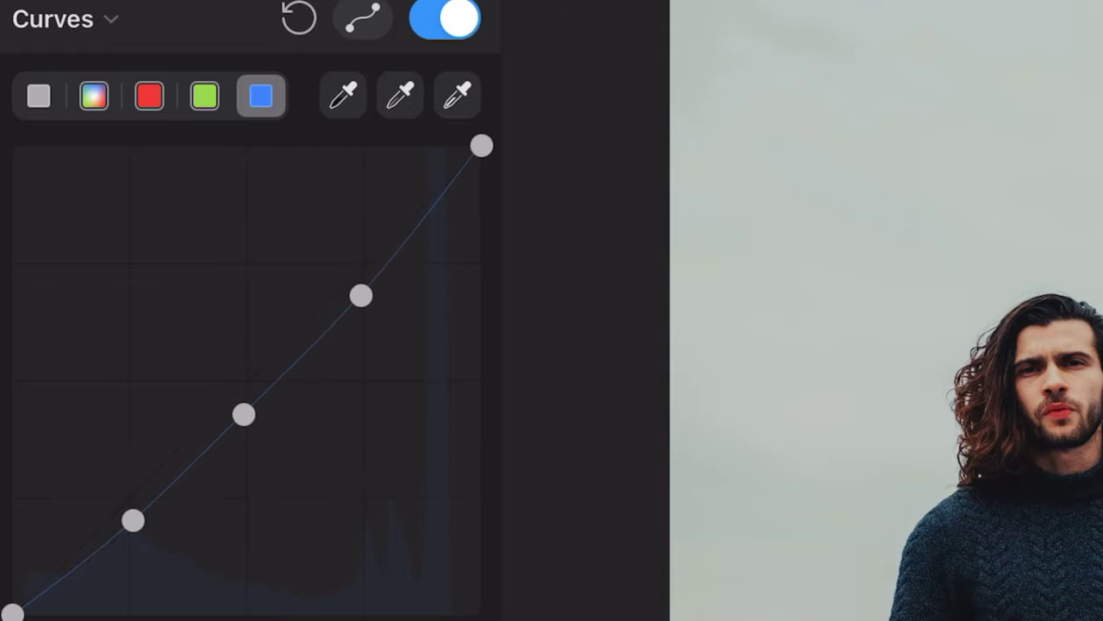
drag(481, 146, 481, 239)
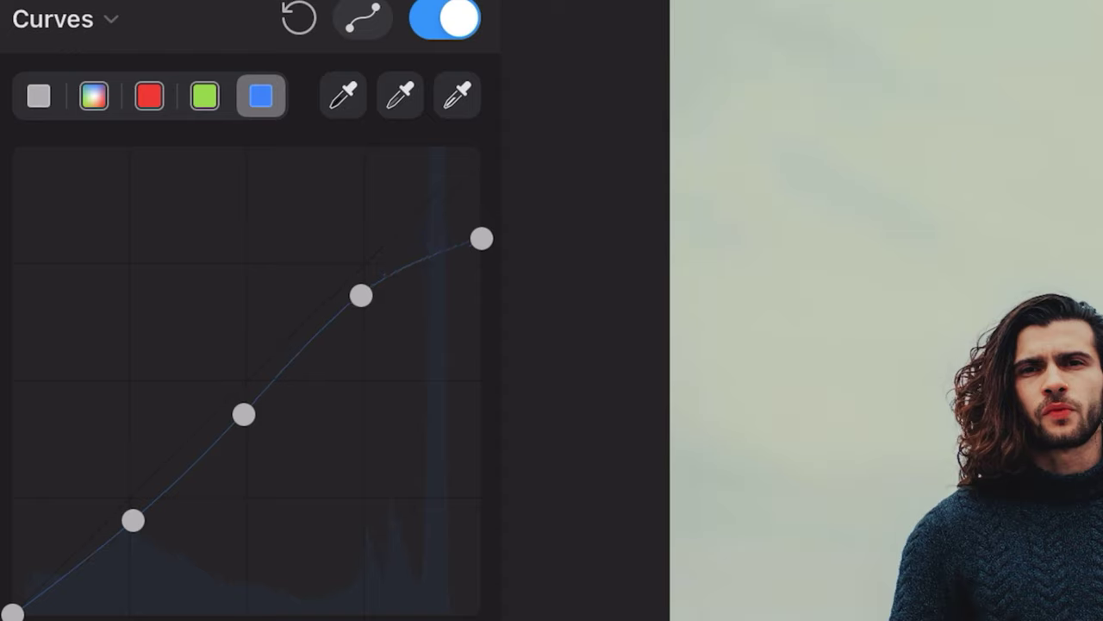
drag(361, 295, 366, 294)
drag(133, 520, 131, 520)
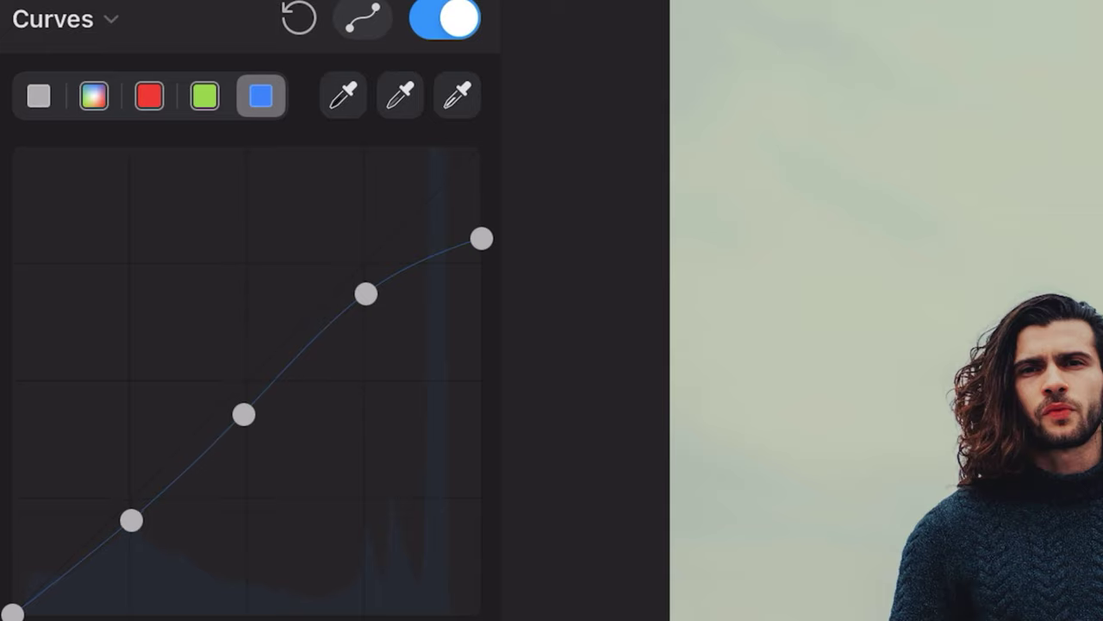
drag(244, 414, 248, 417)
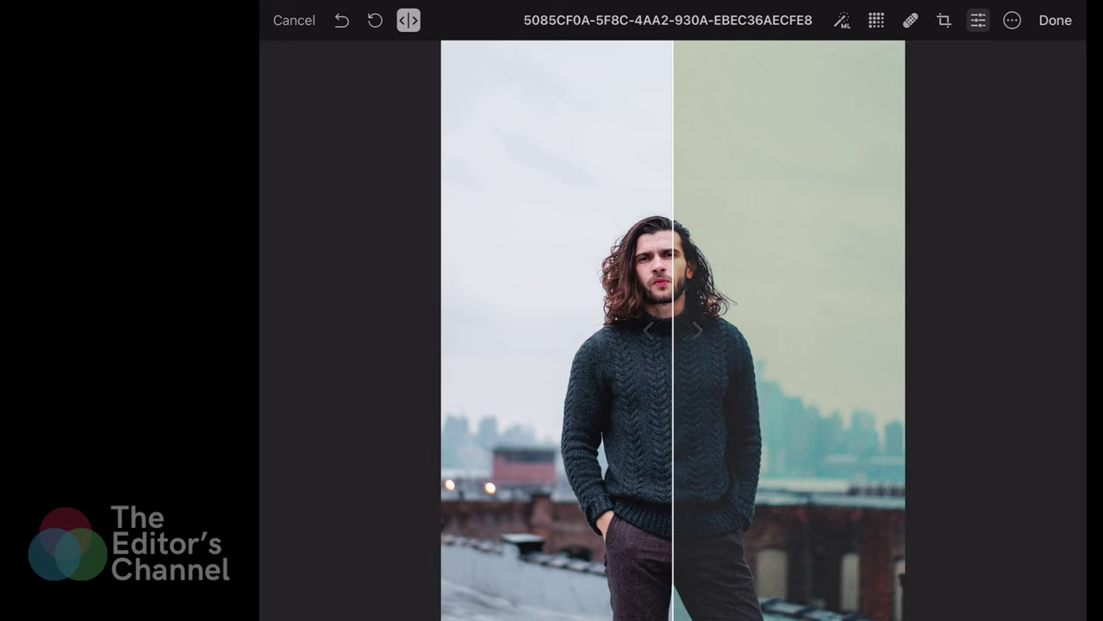
- Slide the compare divider to show more of the graded rooftop portrait
mouse_move(673, 330)
mouse_down()
mouse_move(905, 330)
mouse_move(440, 330)
mouse_up()
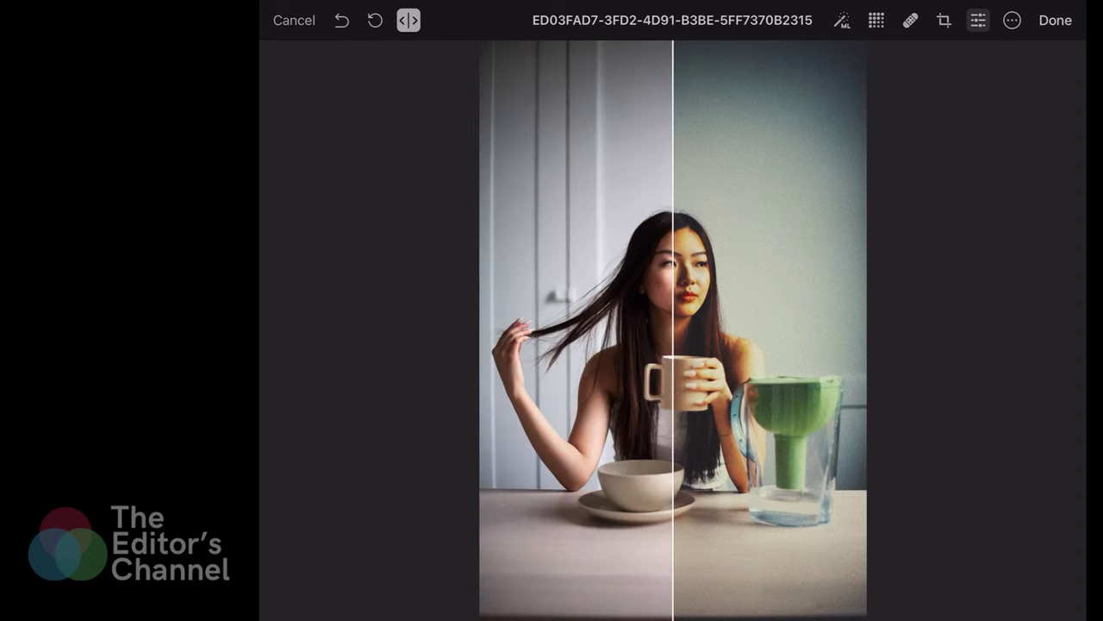
- Slide the compare divider across the graded coffee and hoodie portraits
mouse_move(674, 330)
mouse_down()
mouse_move(865, 330)
mouse_move(478, 330)
mouse_up()
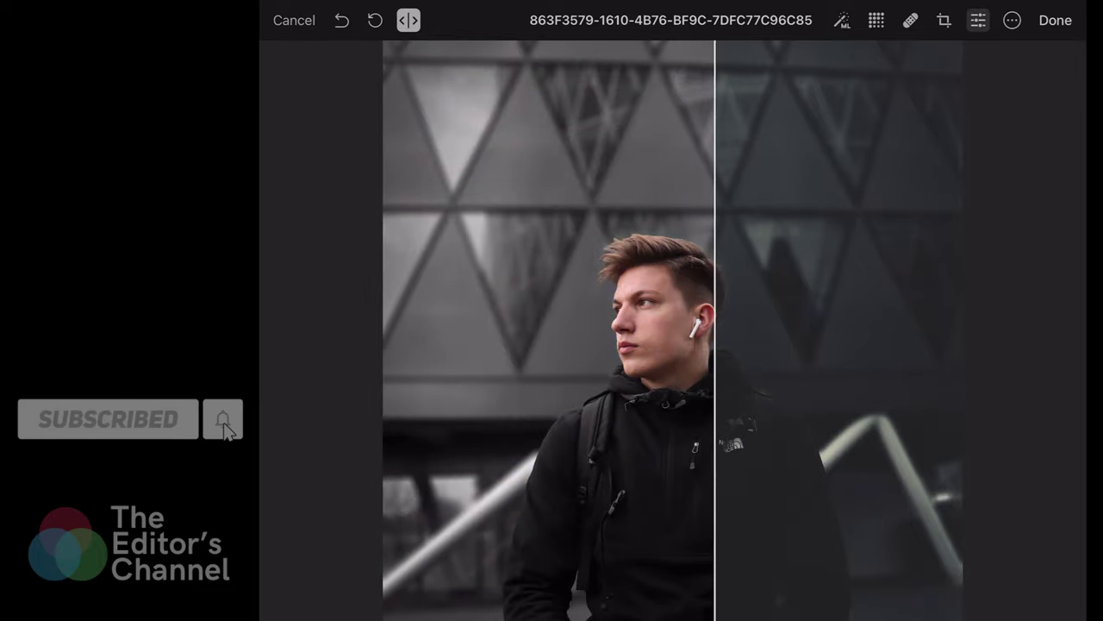
mouse_move(812, 310)
mouse_down()
mouse_move(952, 310)
mouse_move(386, 310)
mouse_up()
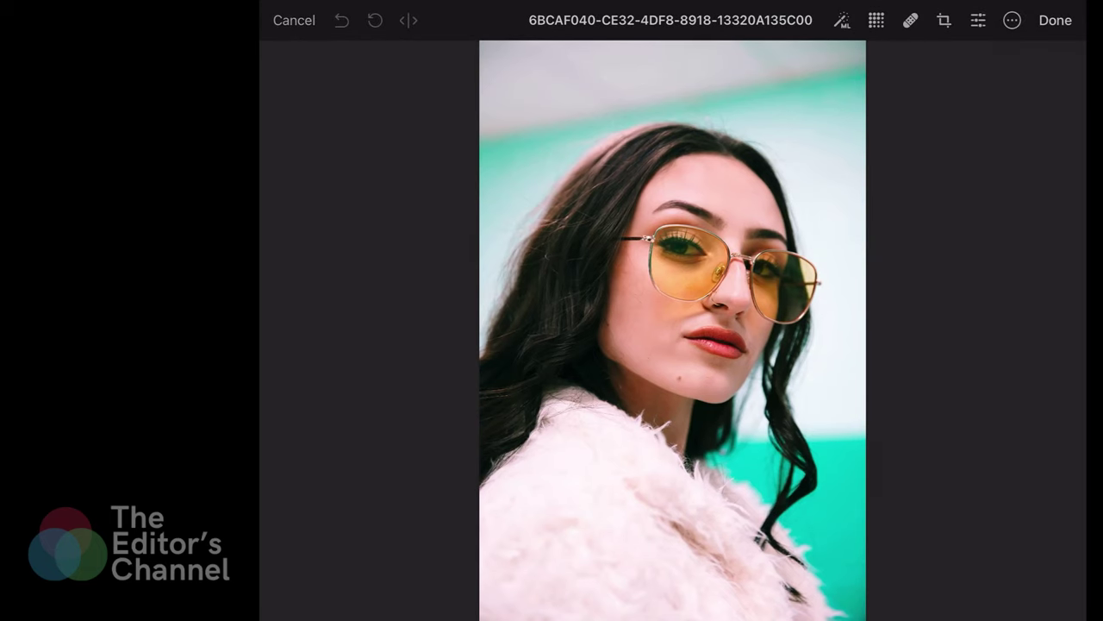
- Apply preset 032 to the glasses portrait and compare it with the original
click(977, 20)
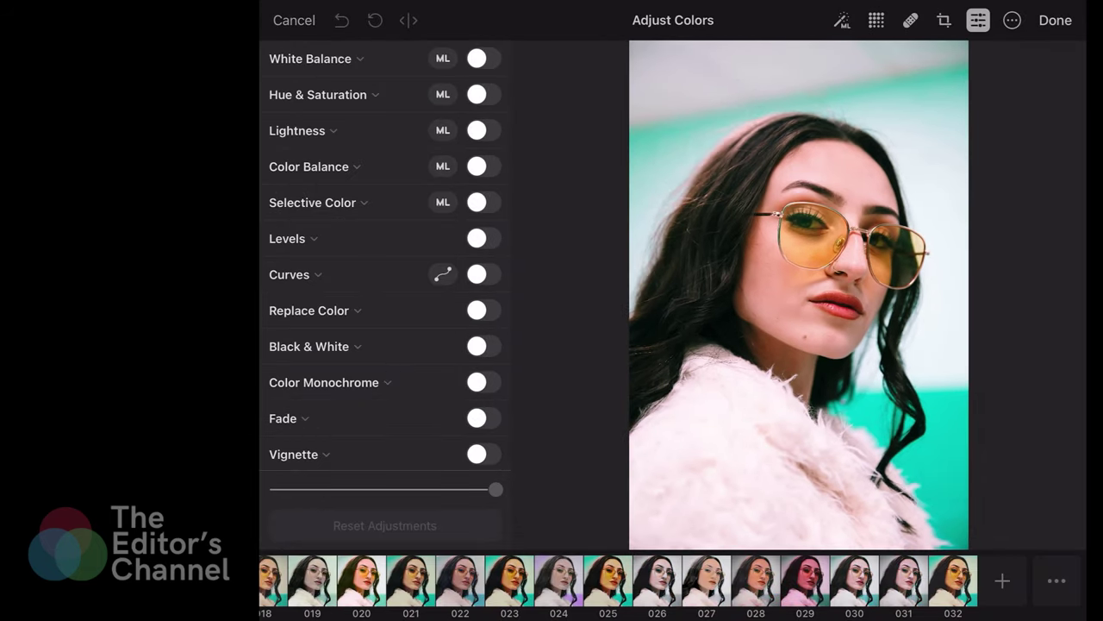
click(954, 580)
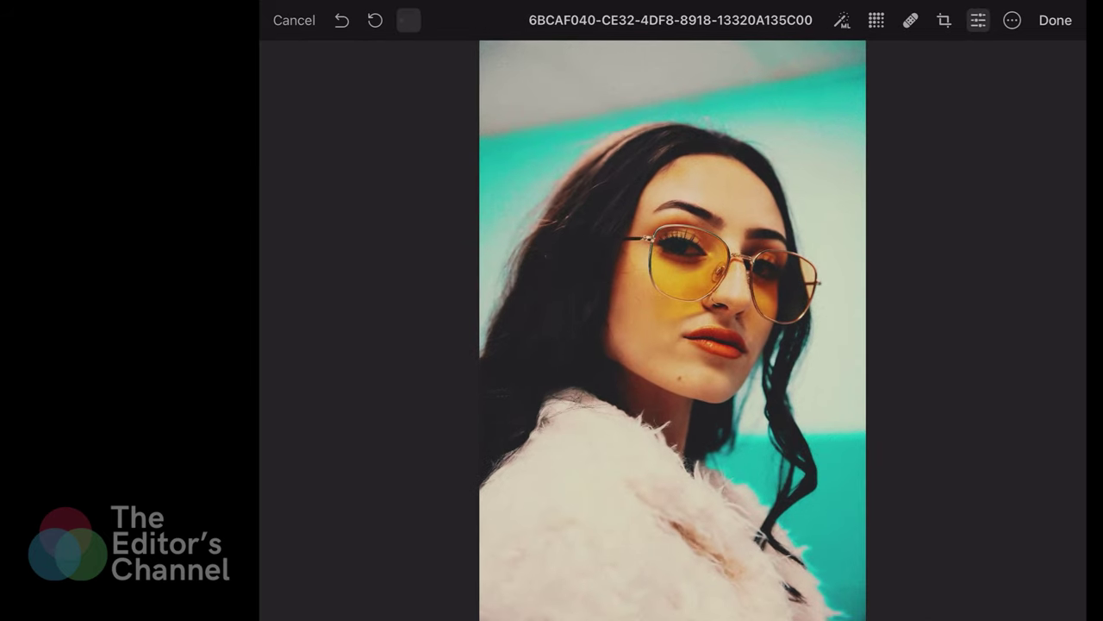
click(409, 19)
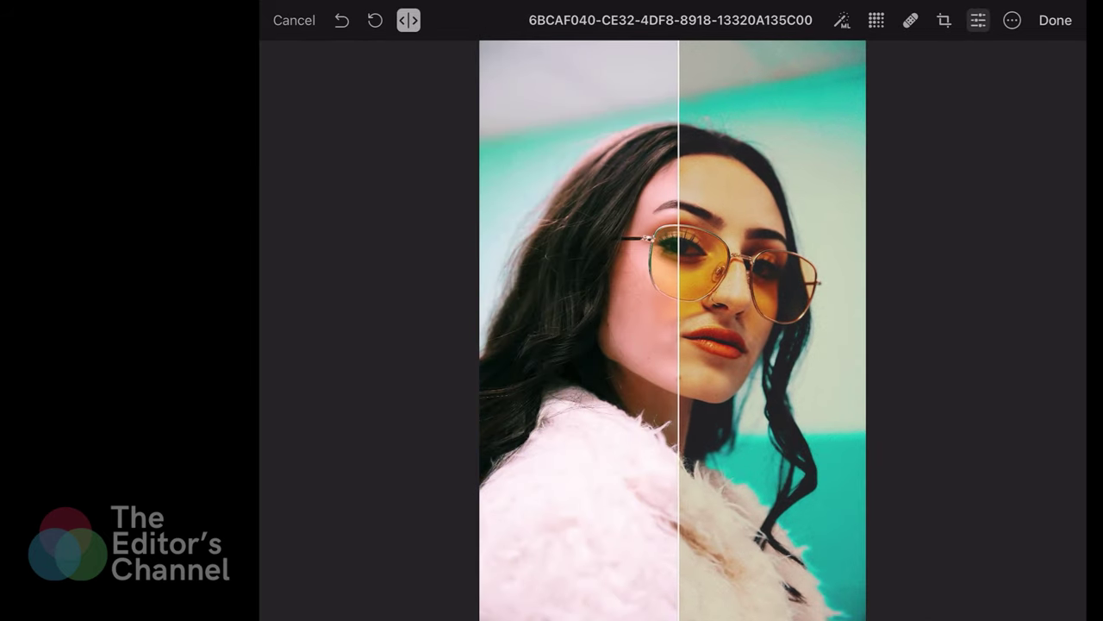
mouse_move(678, 327)
mouse_down()
mouse_move(854, 327)
mouse_move(484, 327)
mouse_up()
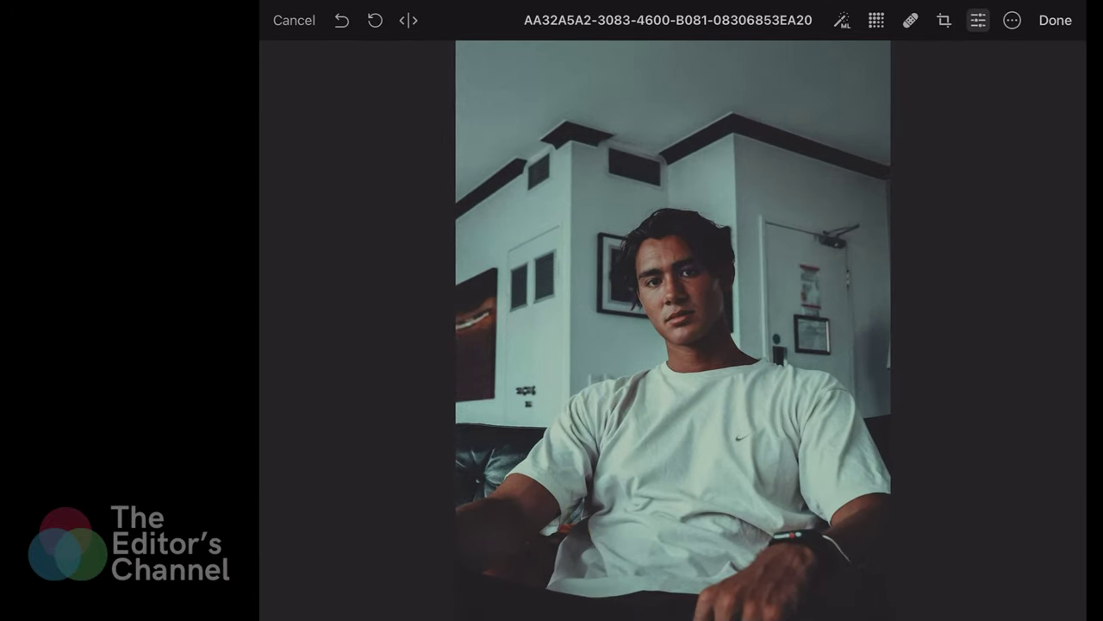
- Split-compare the graded white T-shirt portrait with its original, widening the graded side
click(409, 19)
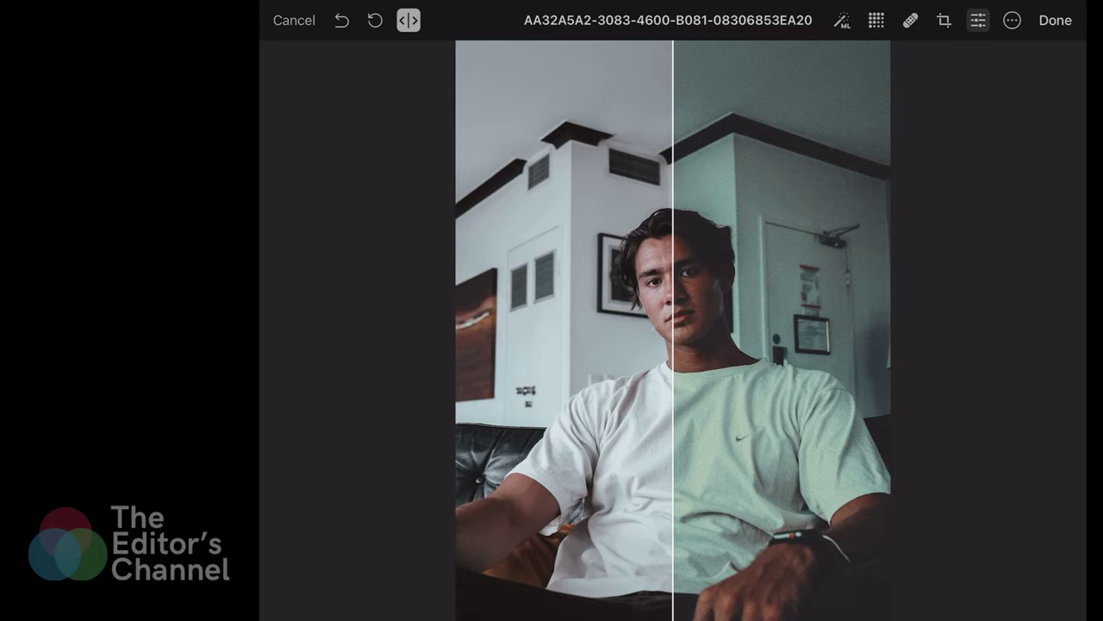
mouse_move(672, 330)
mouse_down()
mouse_move(887, 330)
mouse_move(466, 330)
mouse_up()
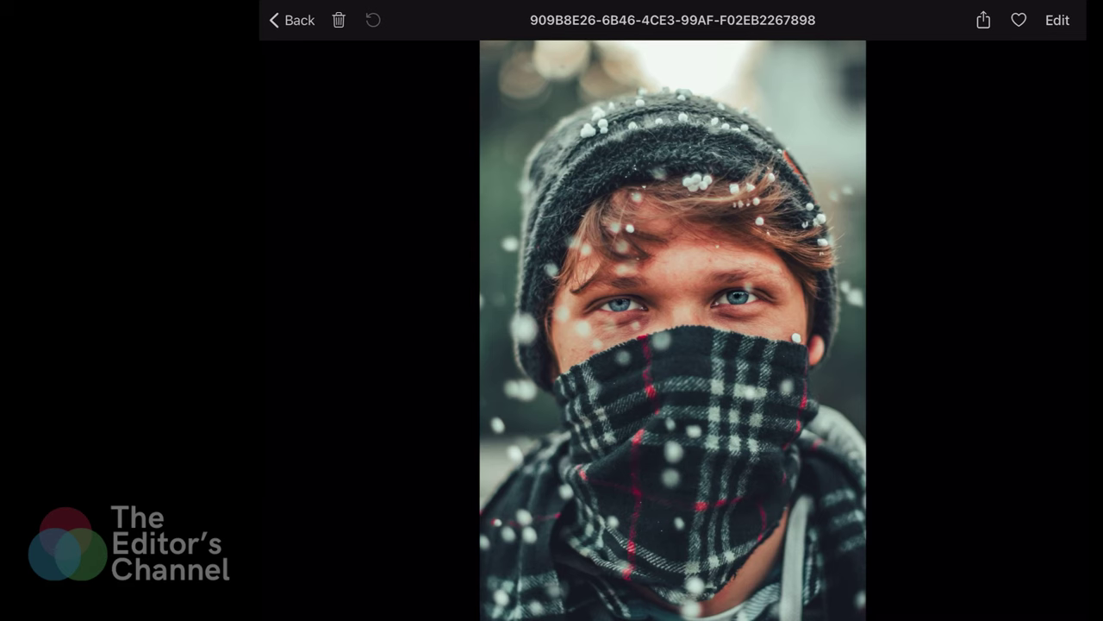
- Apply preset 032 to the snowy scarf portrait, then split-compare it against the warmer original
click(1057, 20)
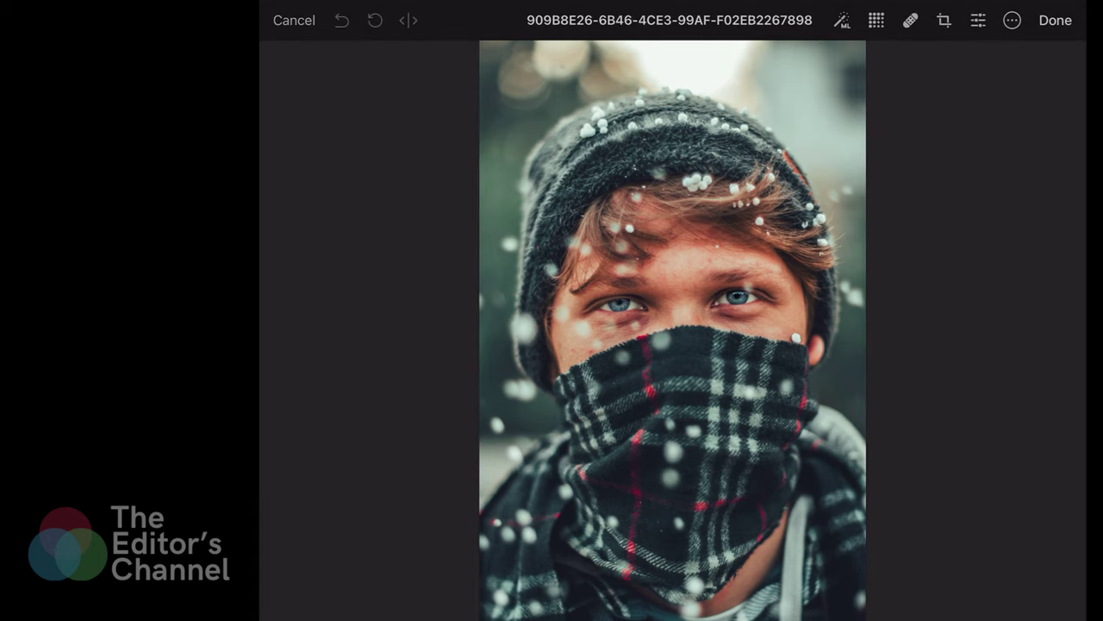
click(977, 20)
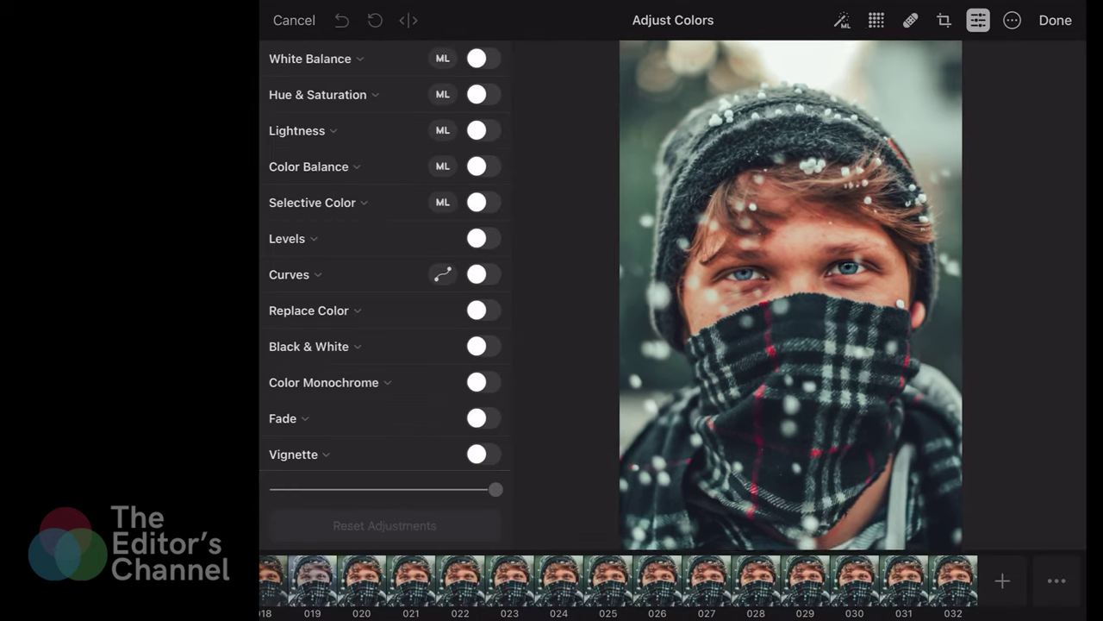
click(953, 580)
click(978, 20)
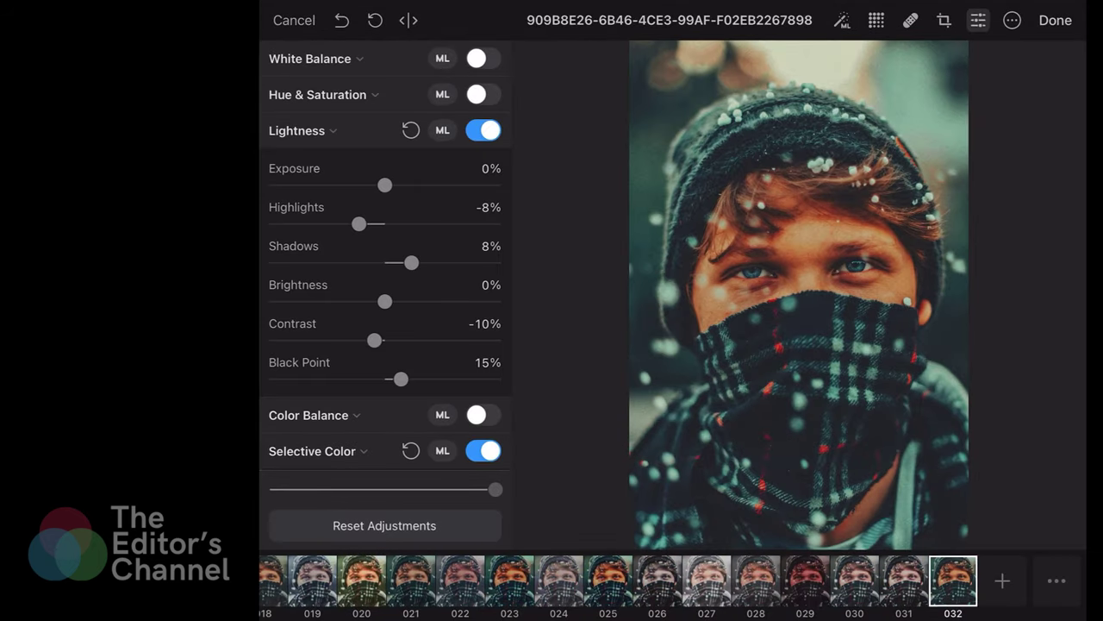
click(408, 20)
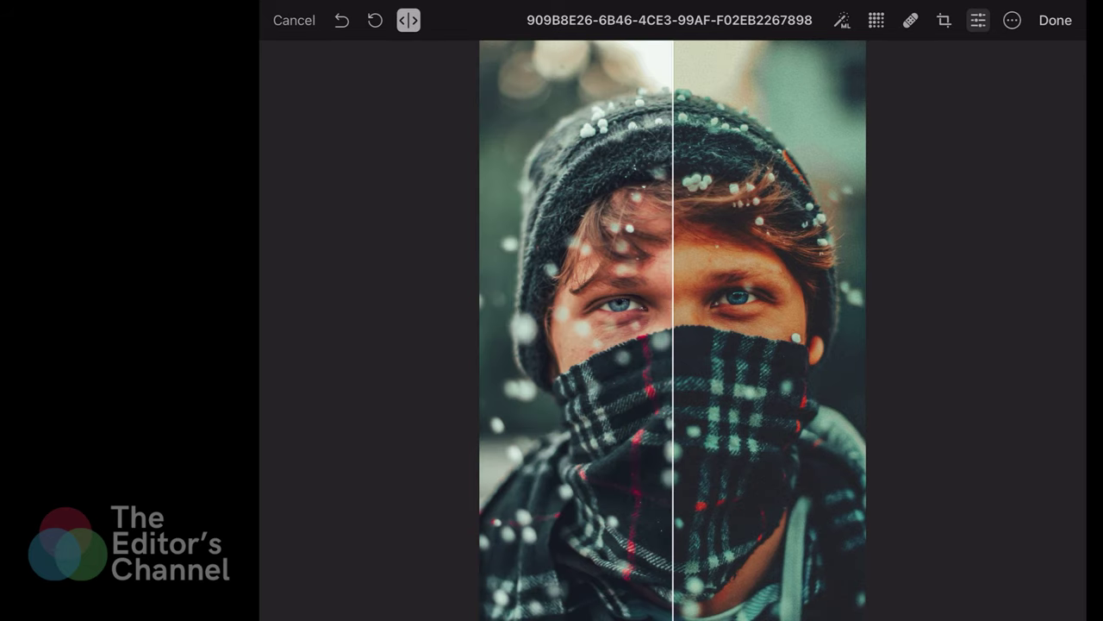
mouse_move(679, 345)
mouse_down()
mouse_move(859, 344)
mouse_move(484, 345)
mouse_up()
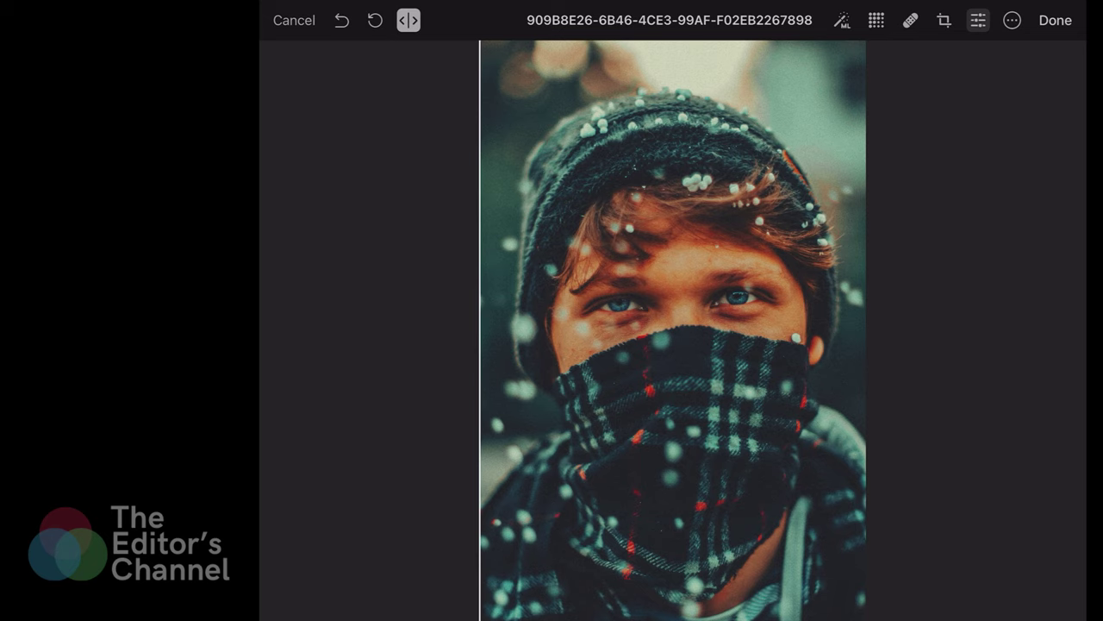